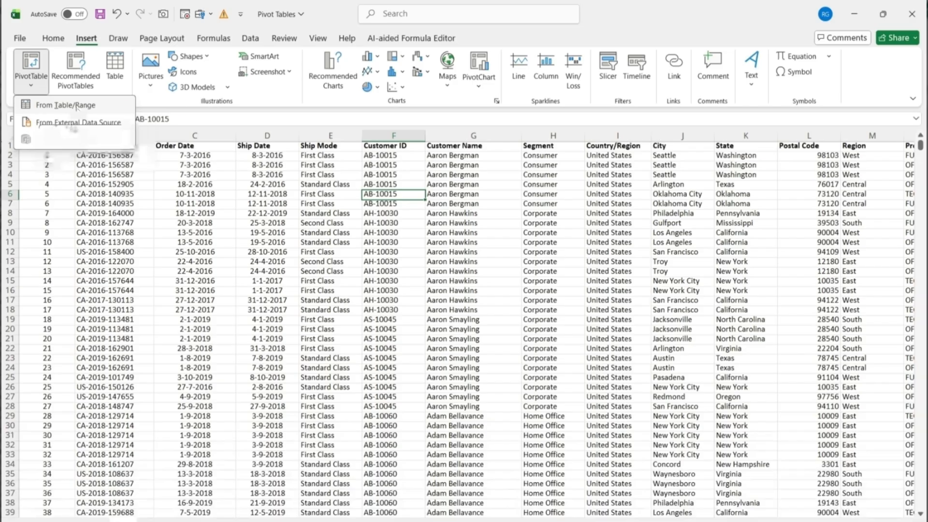
- Convert the data range $A$1:$U$9995 into a table with headers
click(77, 106)
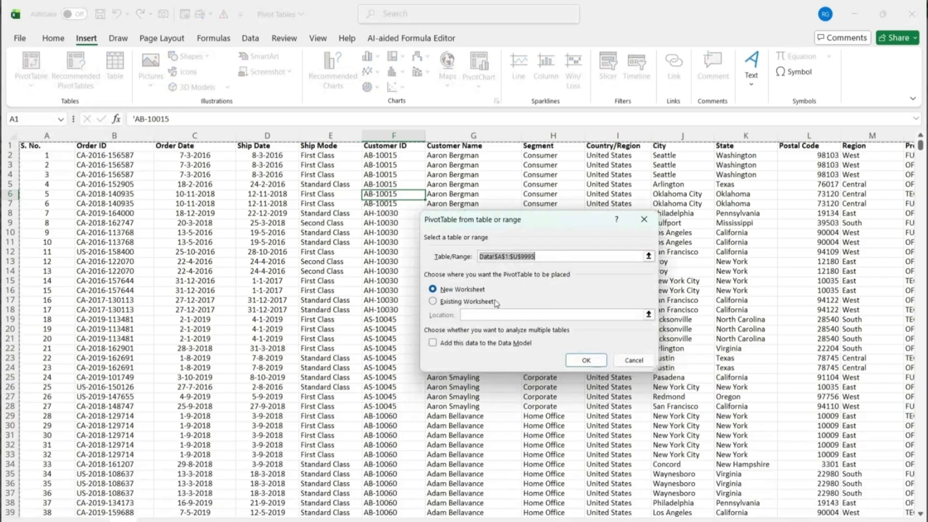
click(637, 360)
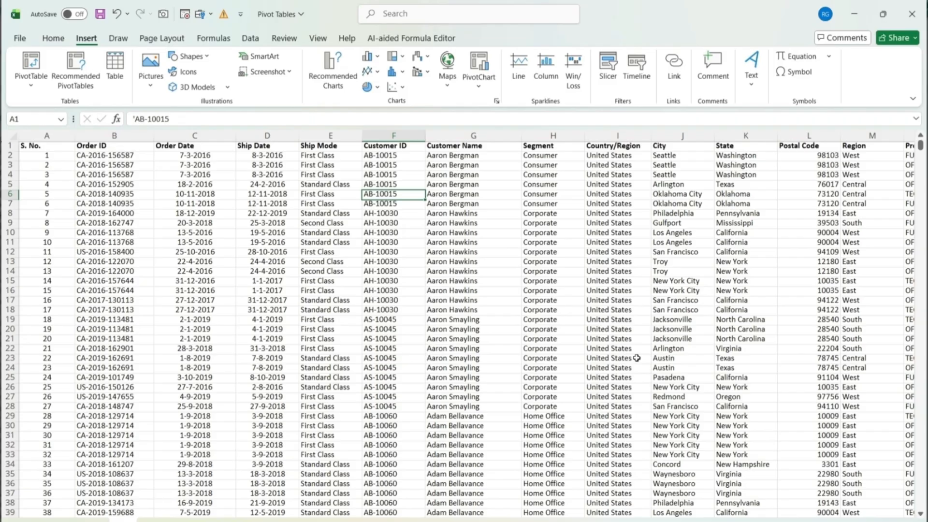
key(ctrl+t)
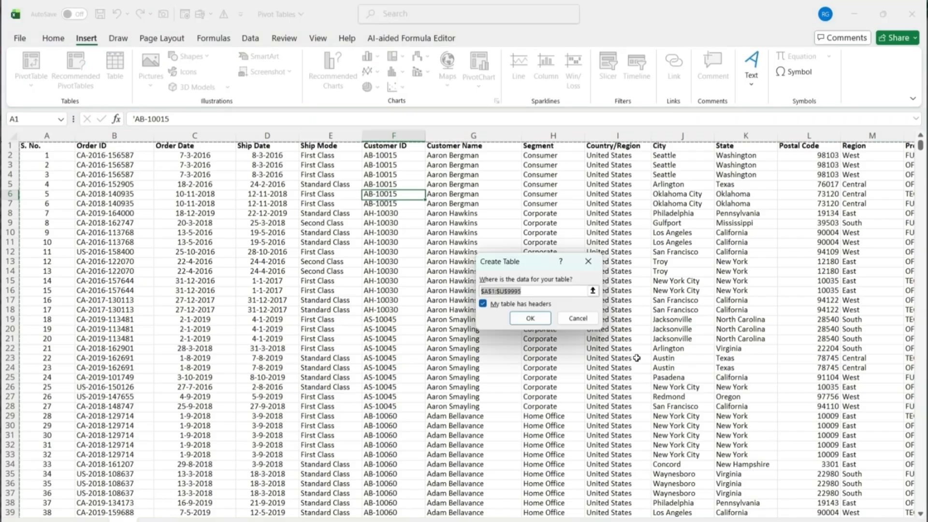
click(530, 319)
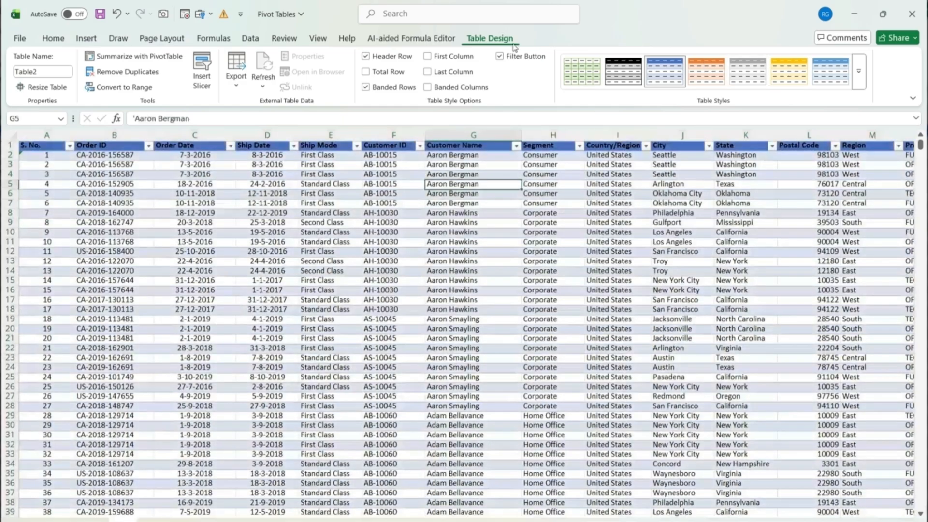
- Apply the plain, uncoloured style from the Light group to the data table
click(476, 164)
click(477, 173)
click(476, 183)
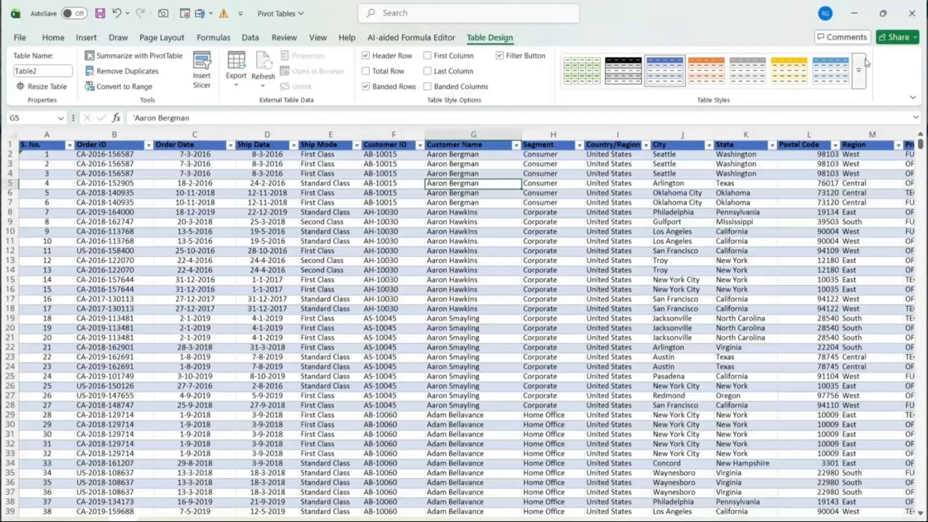
click(860, 75)
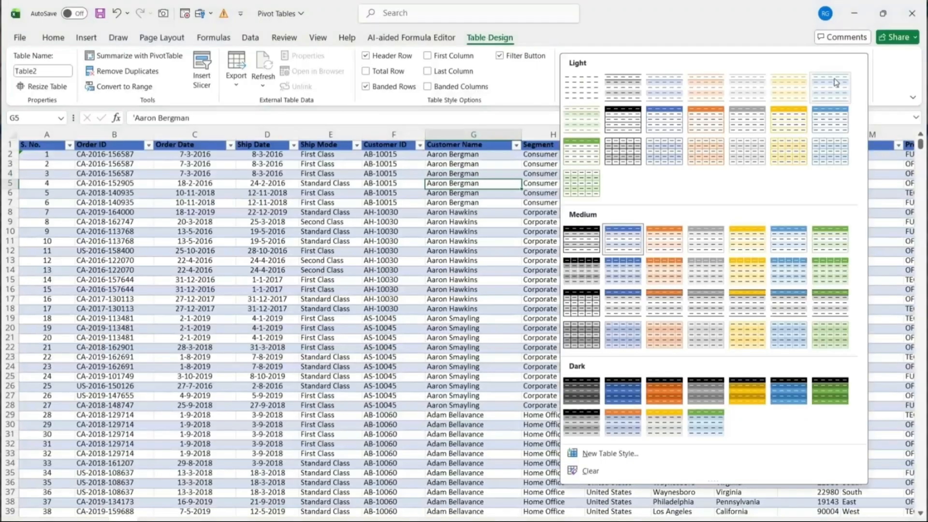
click(578, 93)
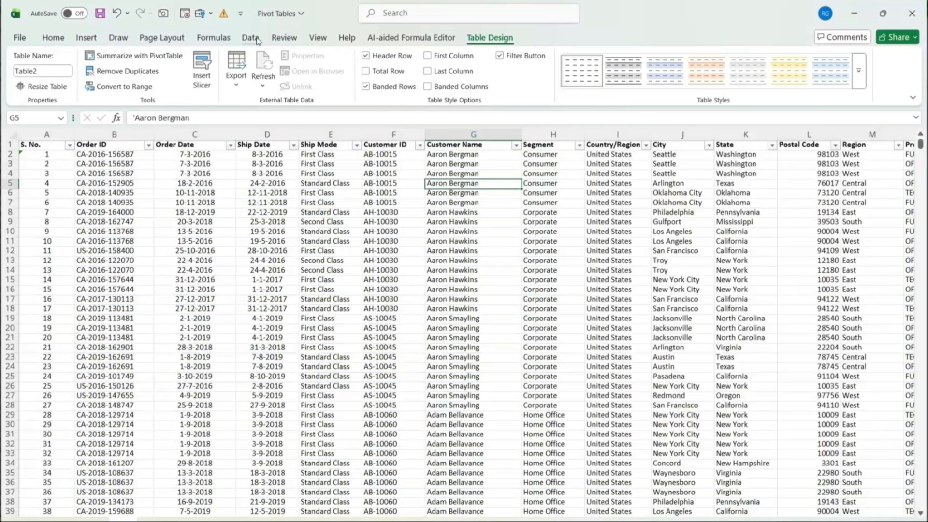
- Insert a PivotTable based on Table2 in a new worksheet
click(82, 38)
click(39, 80)
click(40, 108)
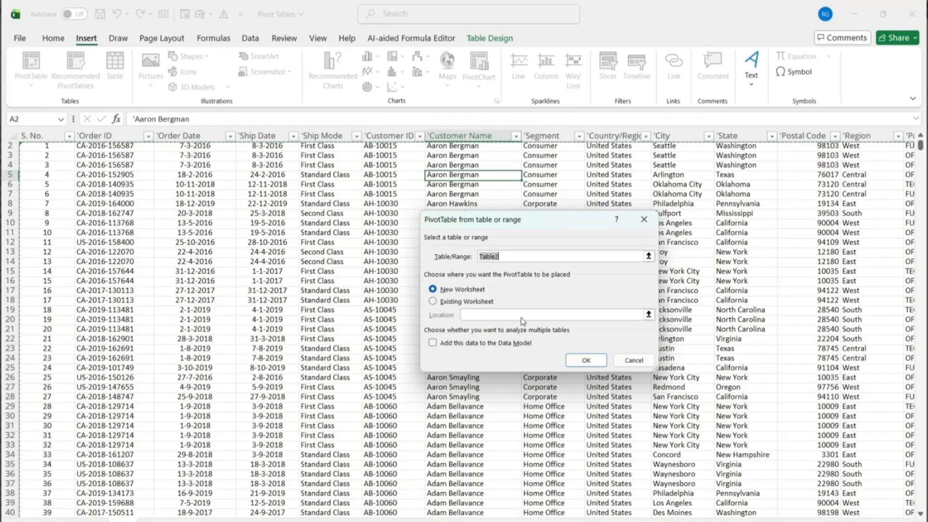
click(574, 366)
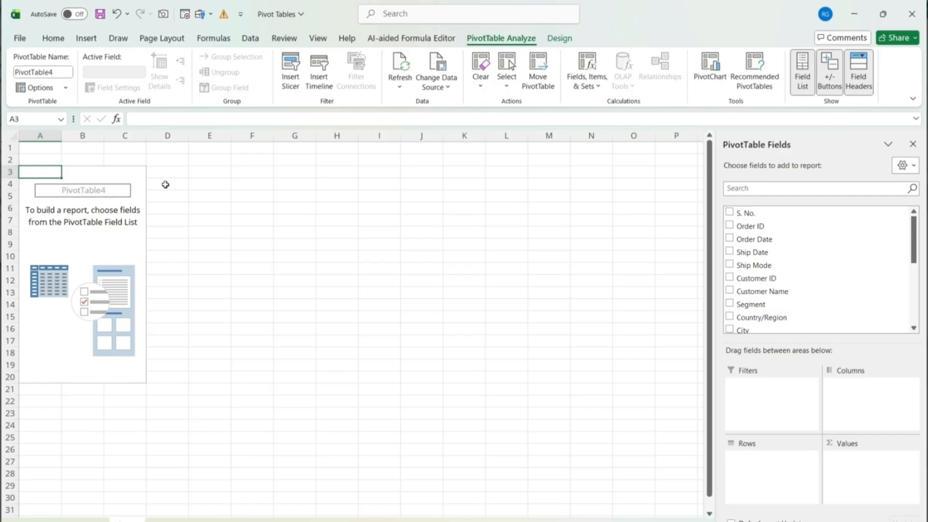
- Sort the PivotTable field list from A to Z and add the Sales field to the Values area
click(202, 184)
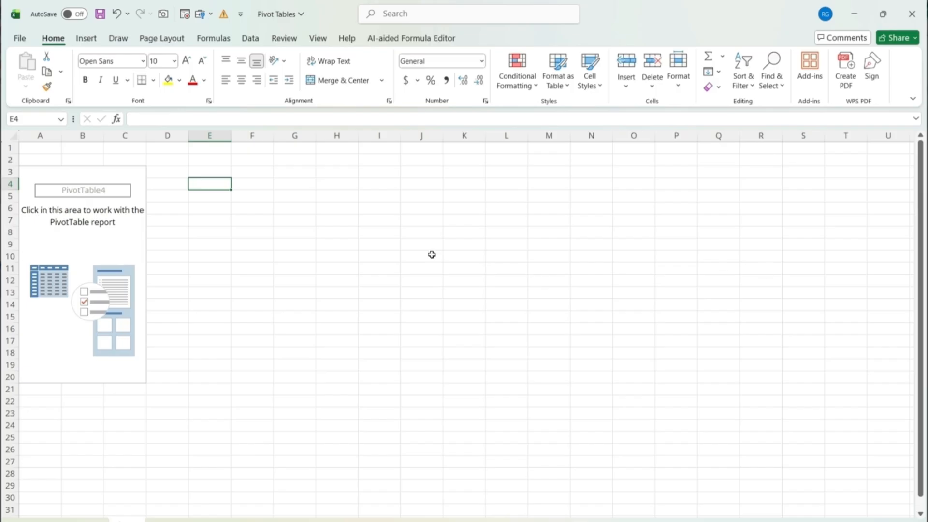
click(93, 243)
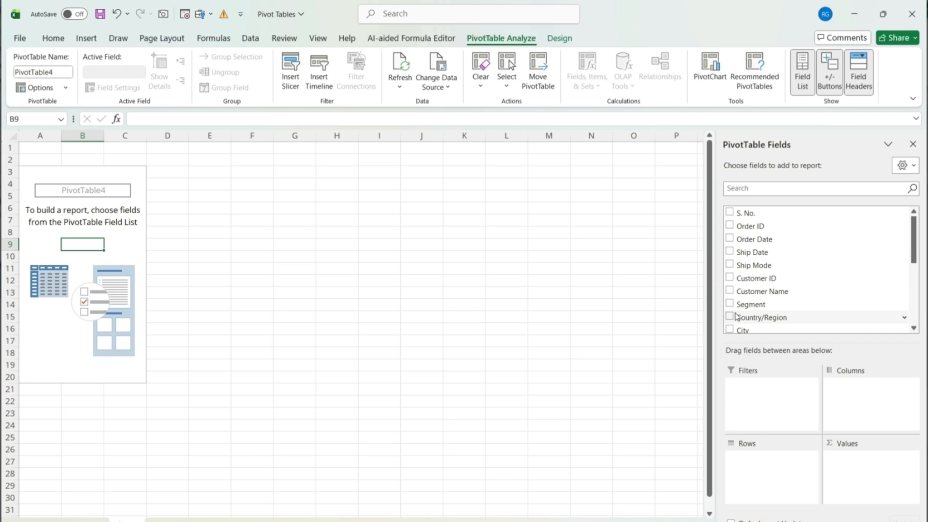
click(912, 166)
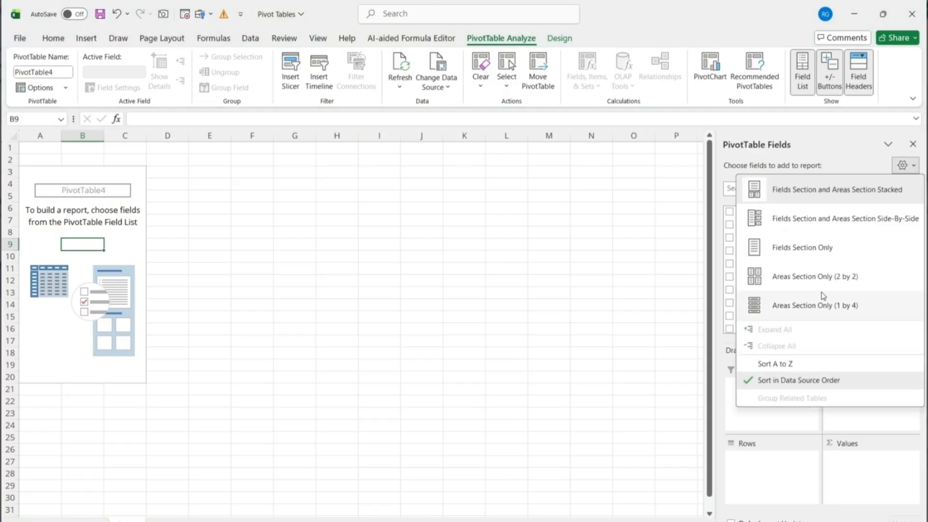
click(791, 363)
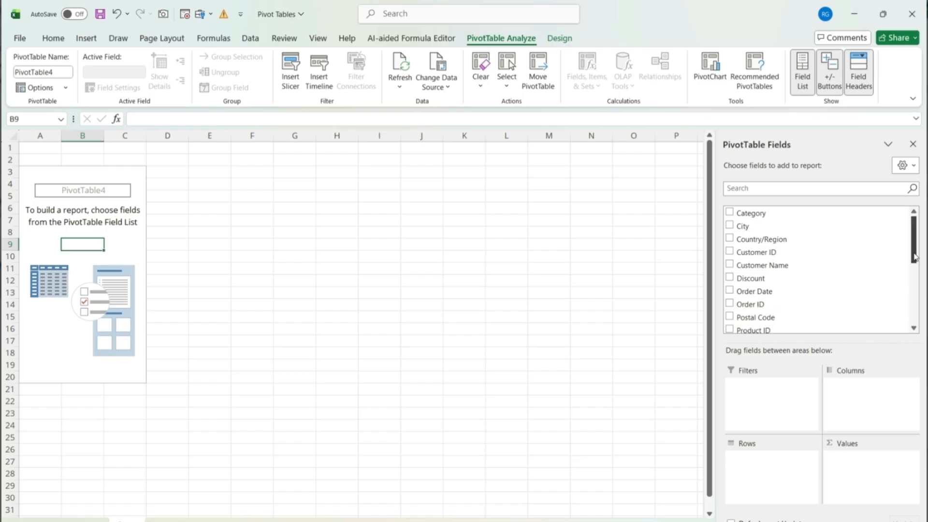
click(913, 286)
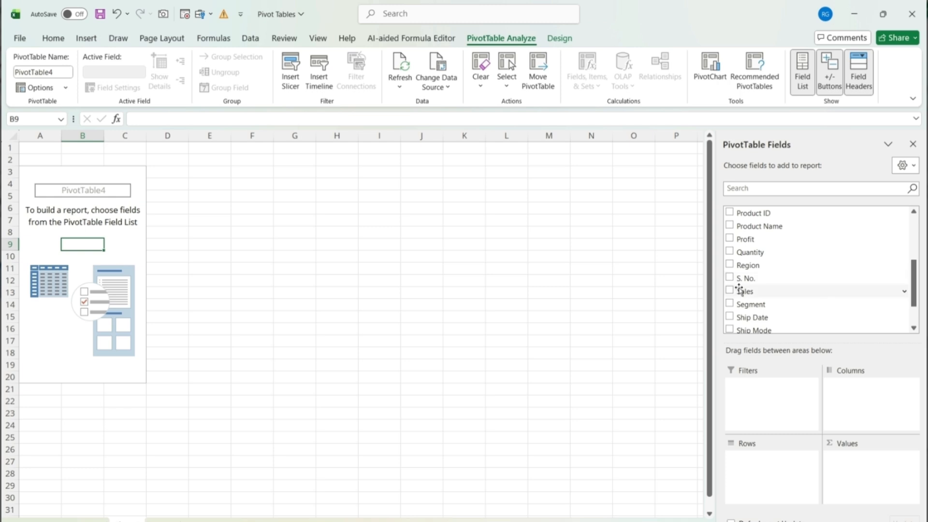
drag(739, 290, 876, 480)
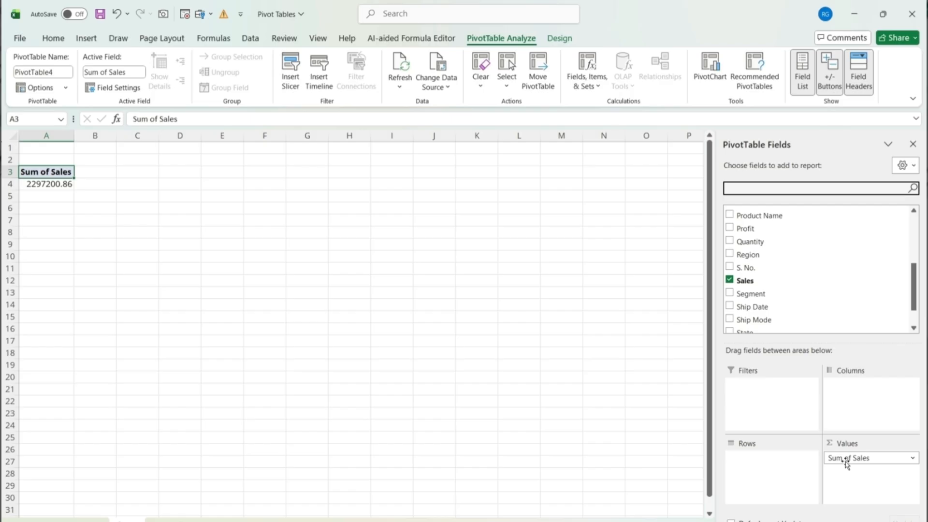
- Format the Sum of Sales value as a Number with a 1000 separator and 0 decimal places
click(32, 189)
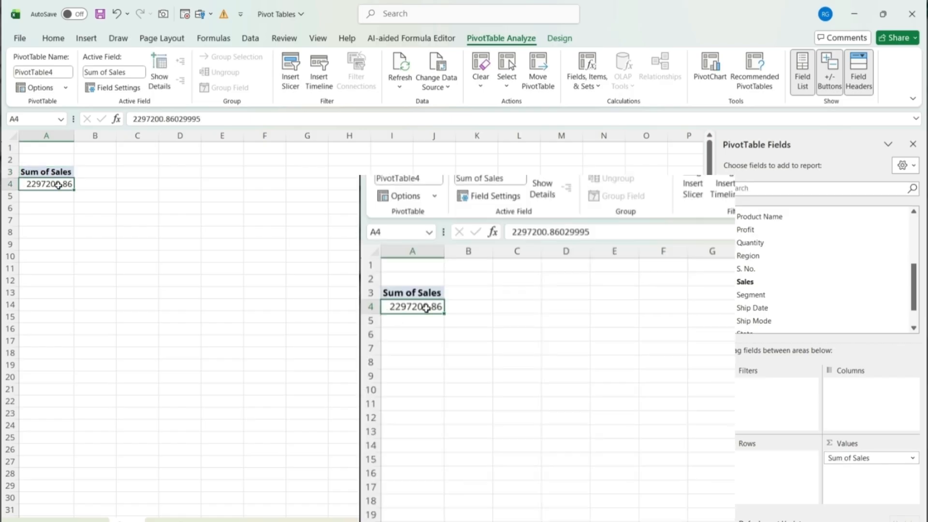
mouse_move(58, 185)
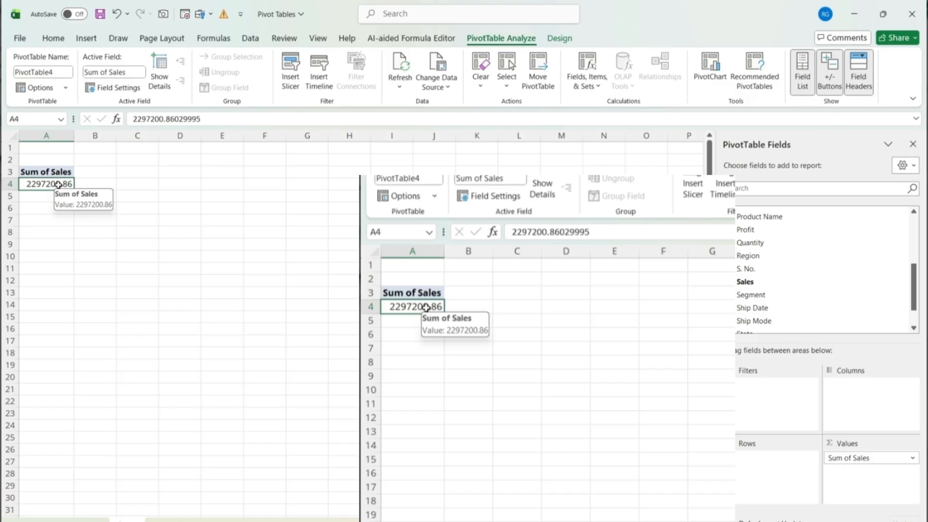
right_click(58, 185)
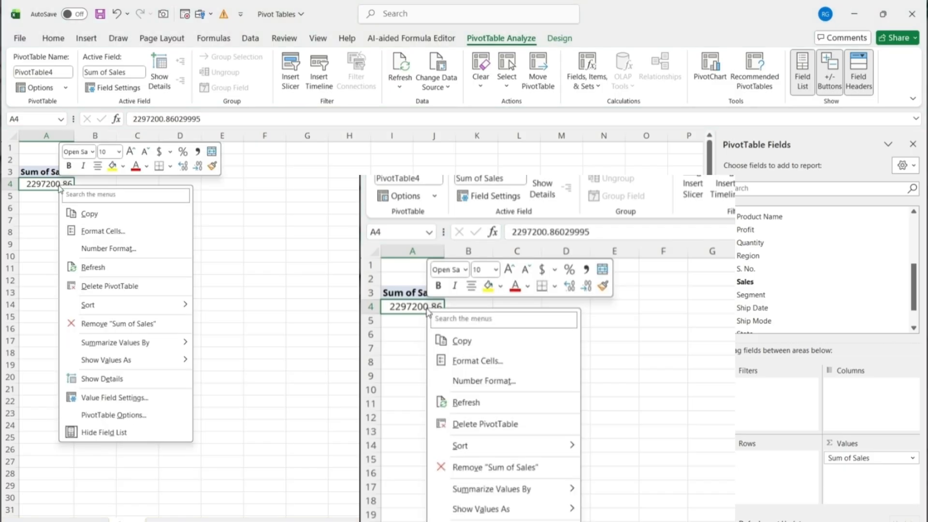
click(91, 232)
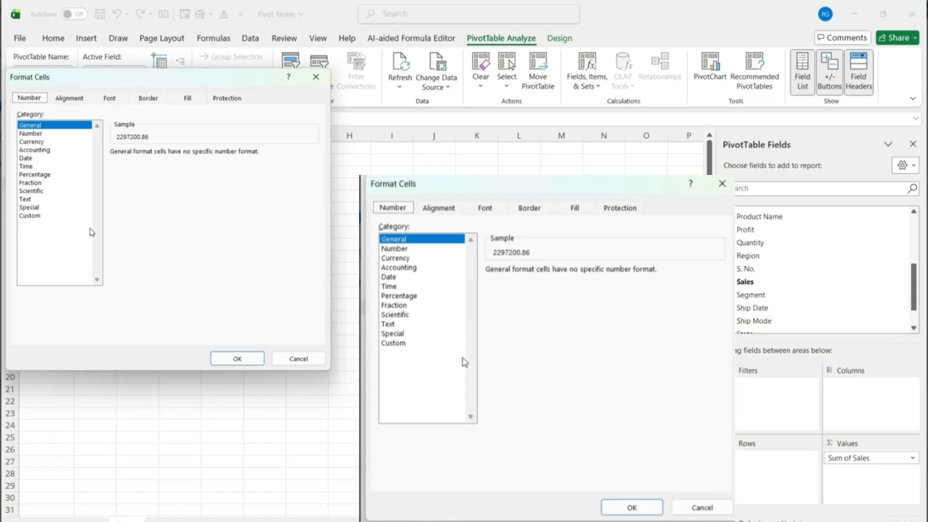
click(29, 134)
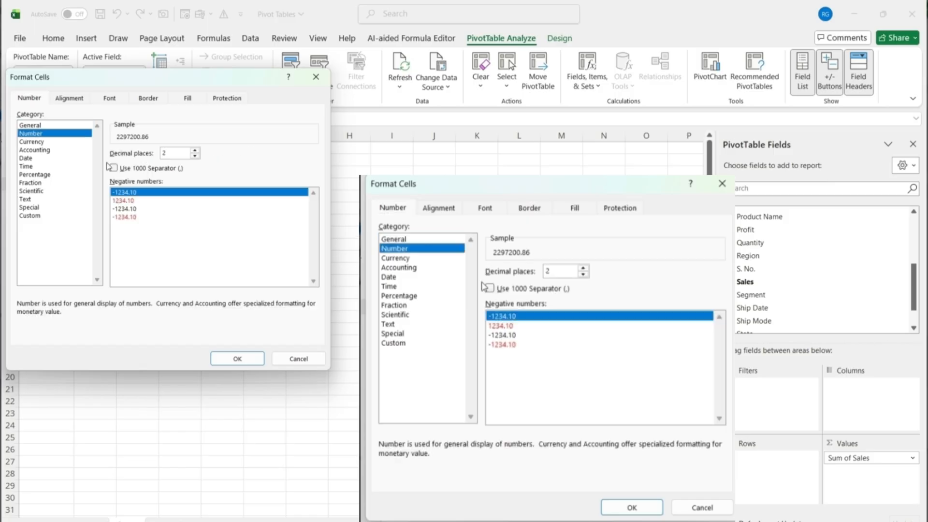
click(113, 168)
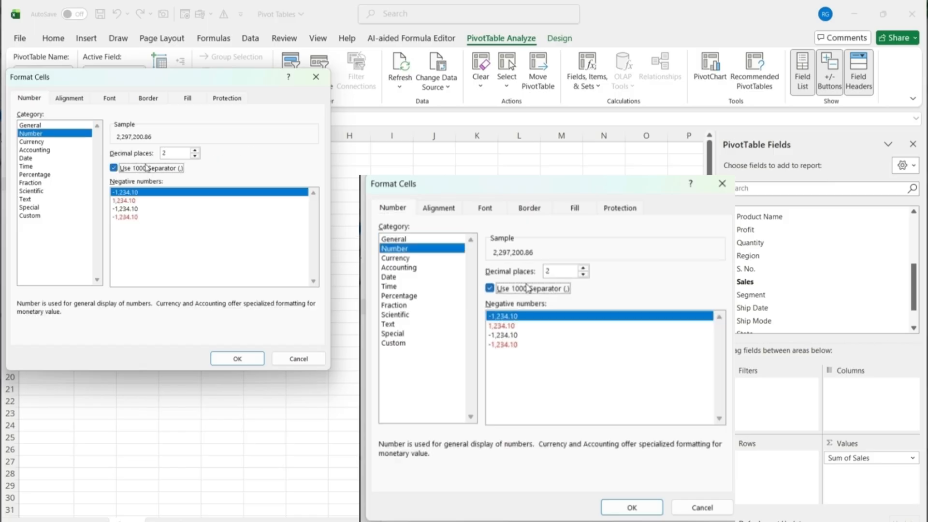
click(195, 156)
click(194, 156)
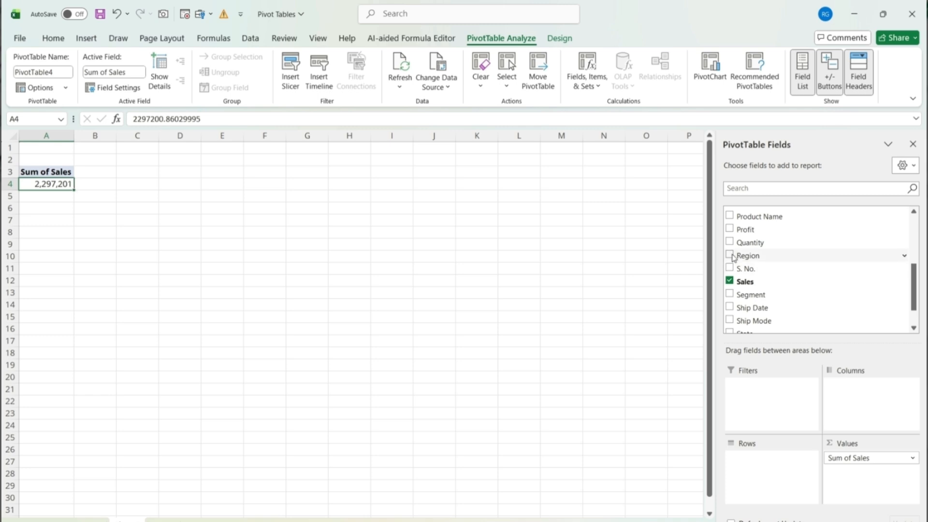
- Add the Region field to the PivotTable's Rows area
drag(738, 259, 756, 467)
mouse_move(115, 183)
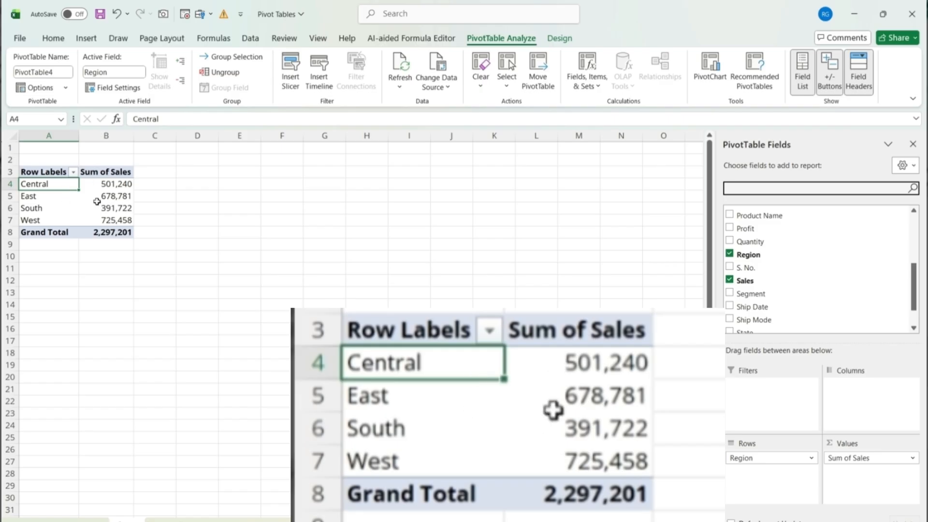
mouse_move(97, 201)
- Add the Segment field to the PivotTable and place it in the Columns area
drag(916, 284, 917, 292)
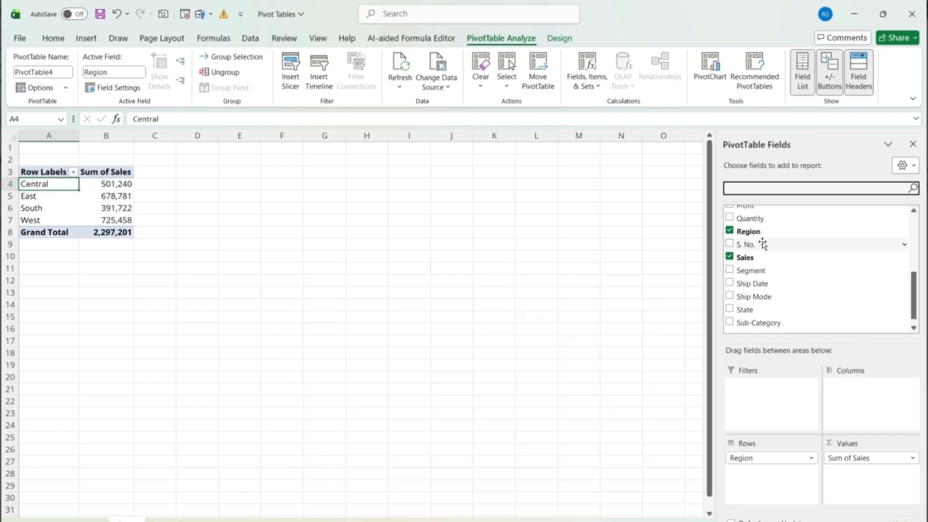
click(731, 270)
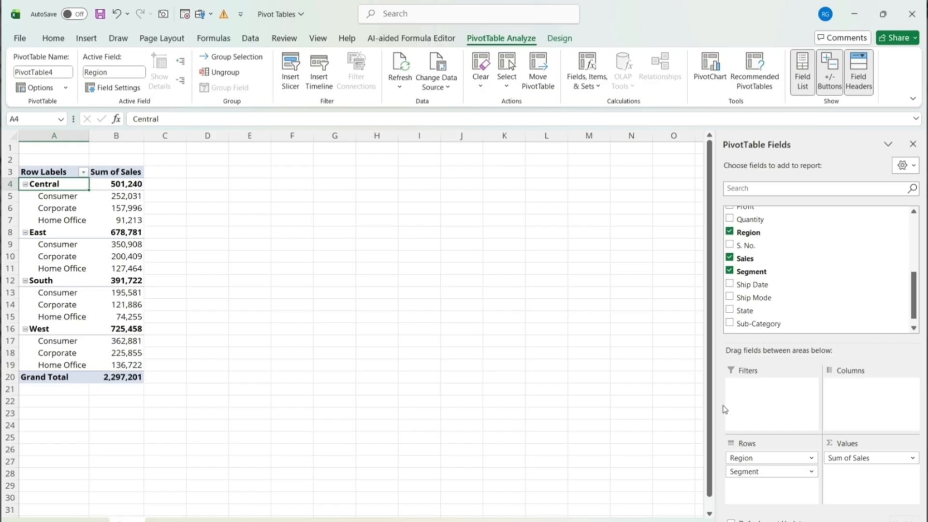
drag(746, 472, 862, 399)
- Examine the sales by region and segment, including the grand totals of the rows and columns
right_click(45, 197)
key(Escape)
key(Down)
key(Down)
key(Up)
key(Up)
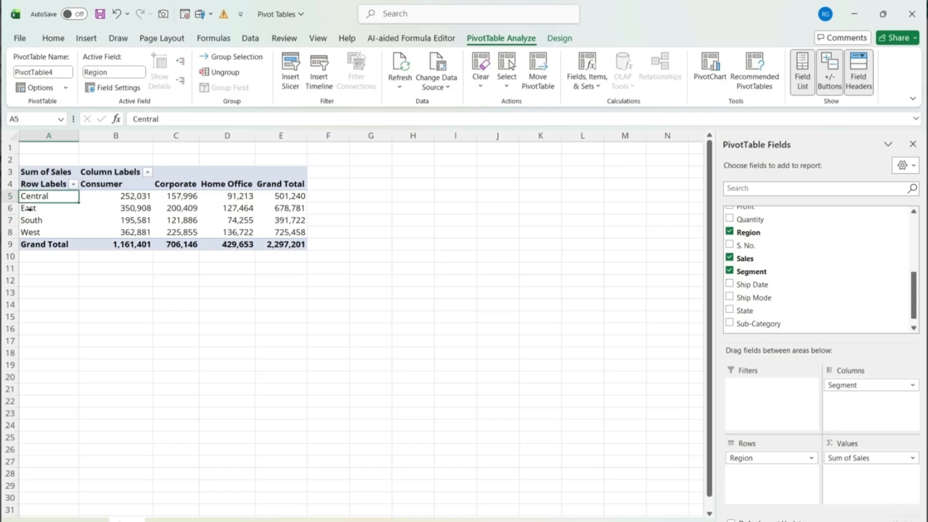
key(Right)
key(Right)
key(Left)
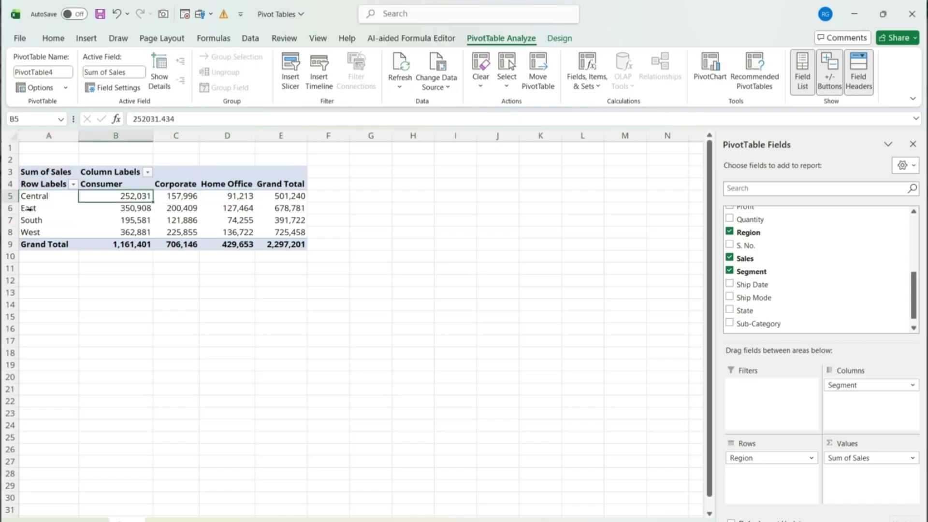
key(Right)
key(Right)
key(Right)
key(Up)
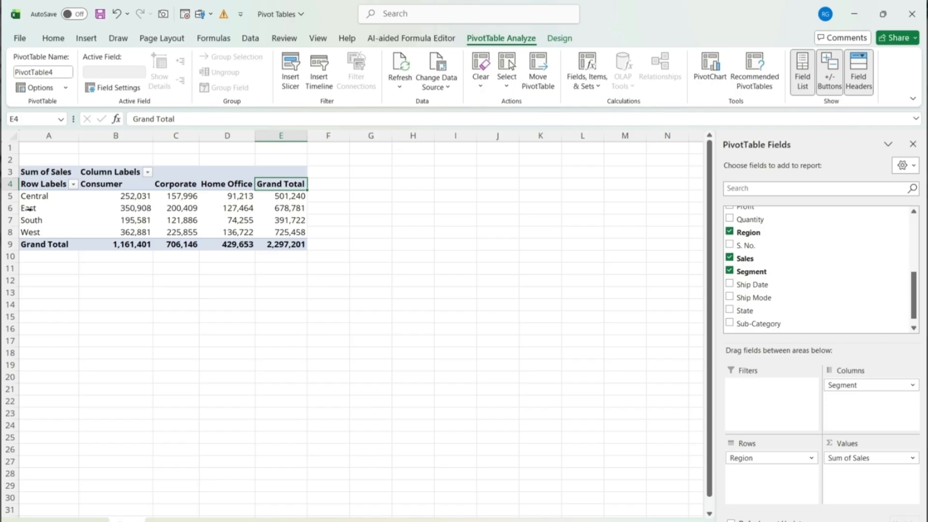
key(Down)
key(Down)
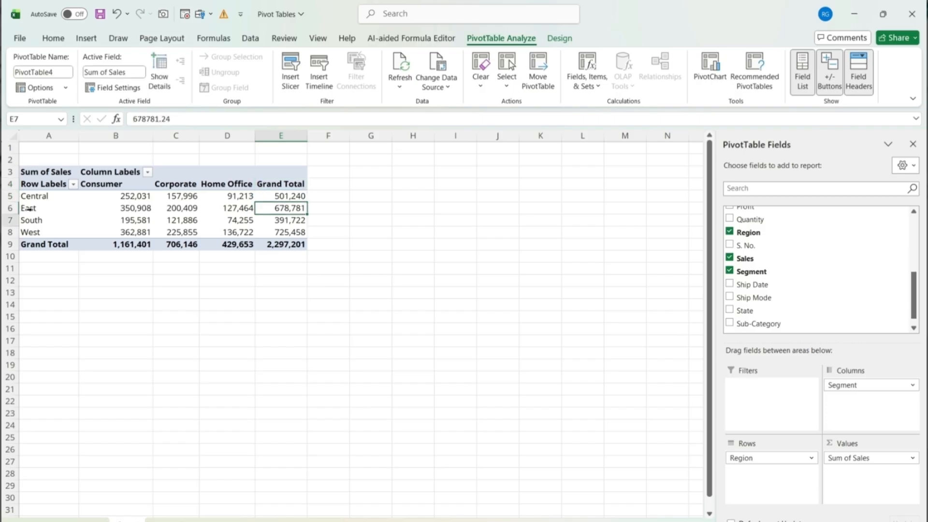
key(Down)
key(Down)
key(Left)
key(Left)
key(Left)
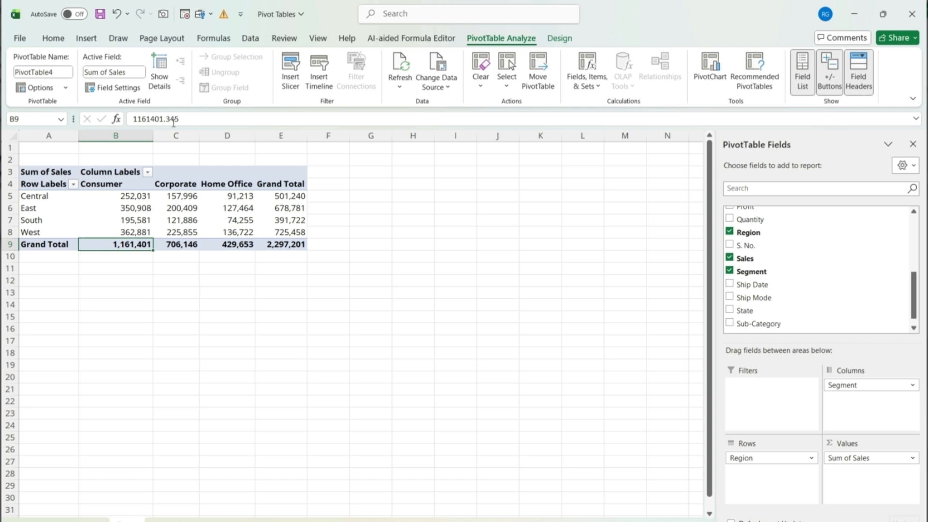
- Set the PivotTable's grand totals to On for Rows Only
click(559, 38)
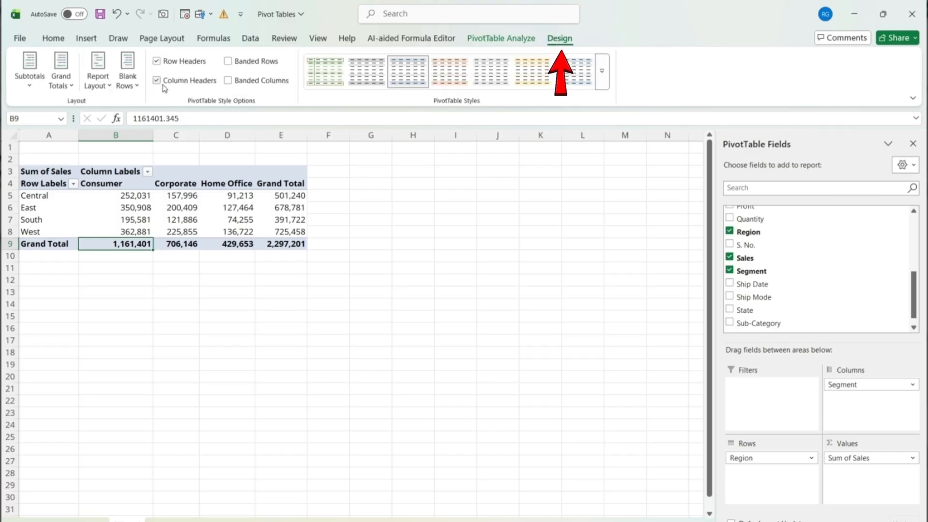
click(75, 84)
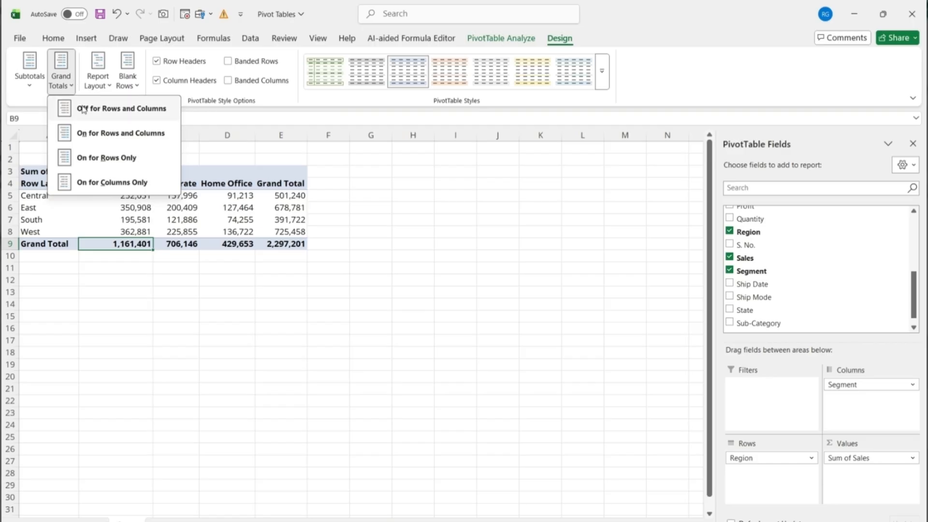
click(95, 166)
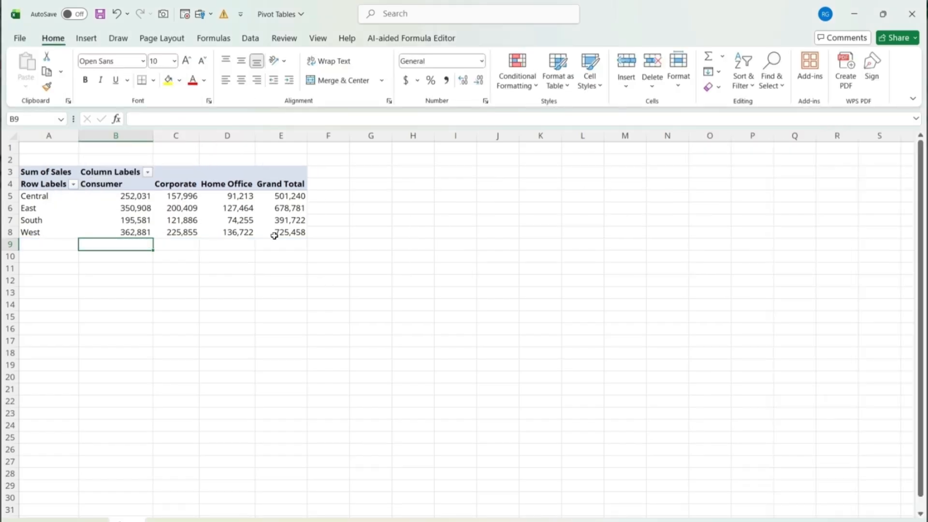
mouse_move(280, 235)
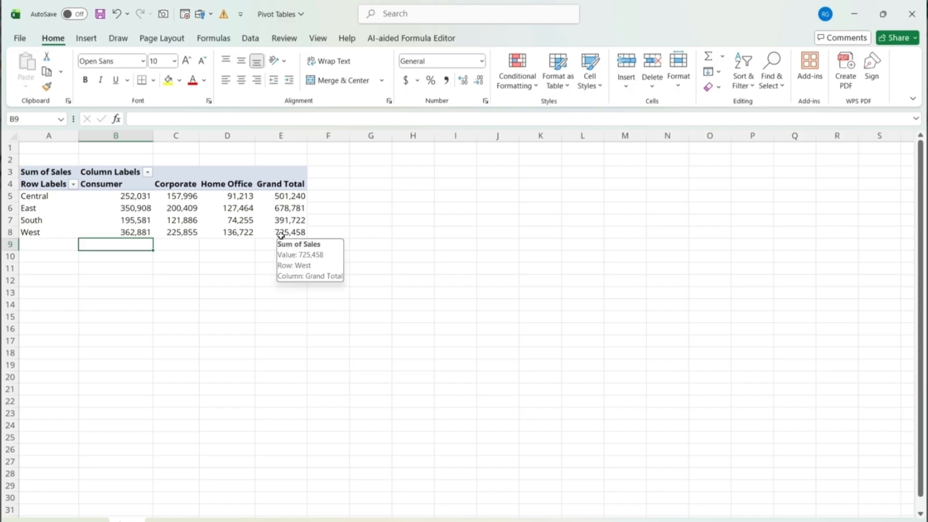
click(199, 211)
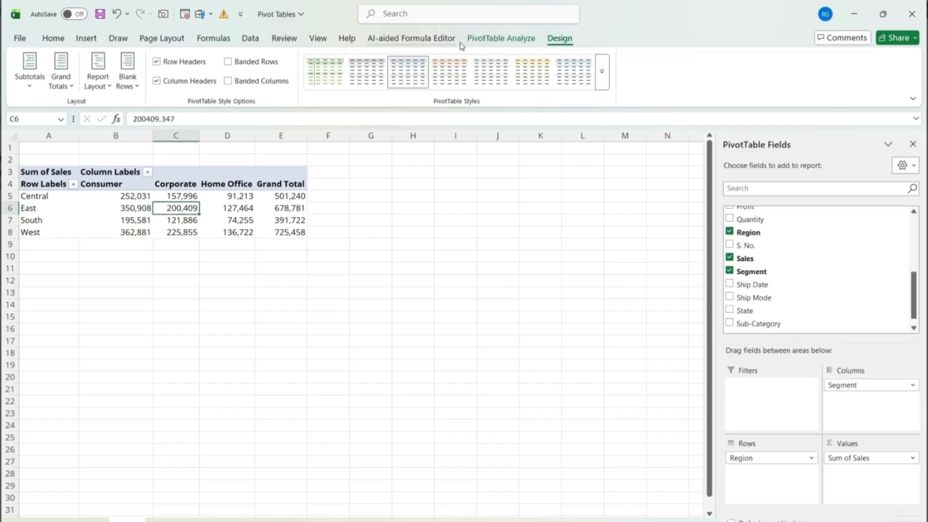
- Set the PivotTable's grand totals to On for Rows and Columns
click(70, 87)
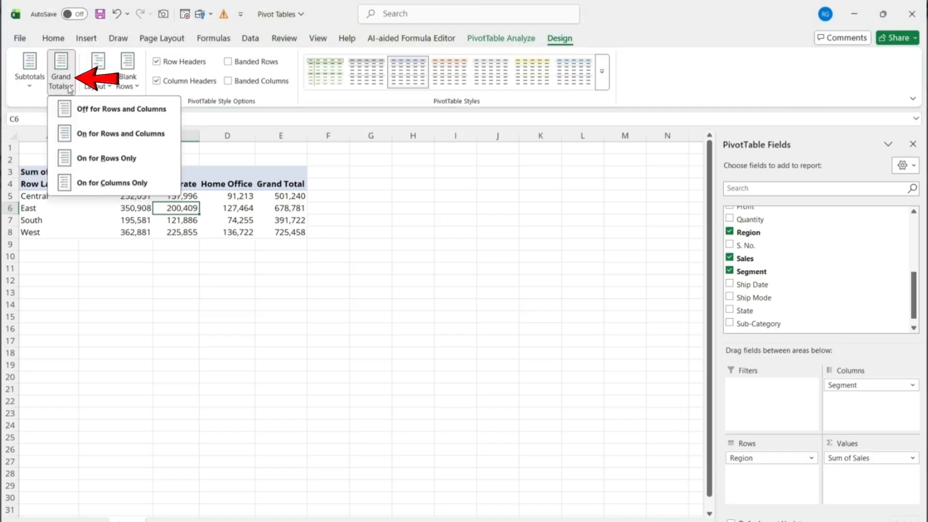
click(88, 138)
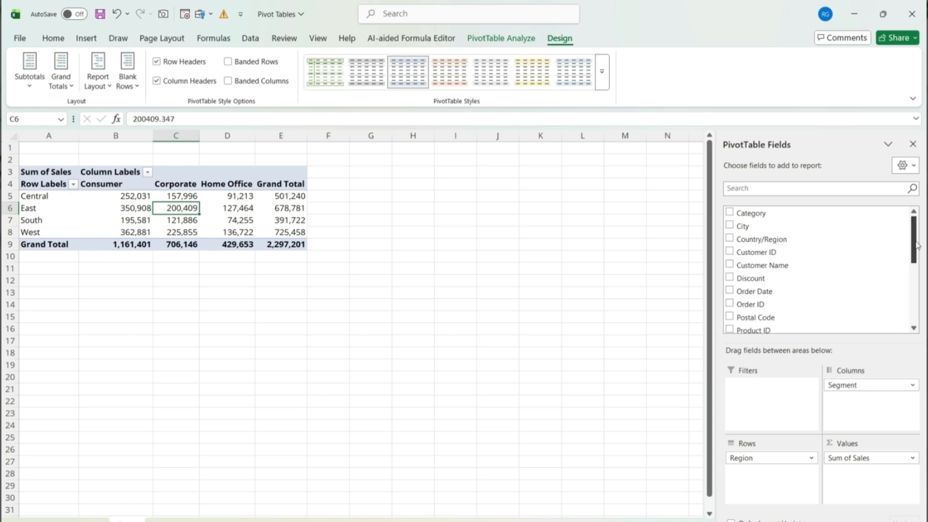
- Add the State field to the PivotTable's Rows area beneath Region, and remove it again
drag(918, 246, 918, 307)
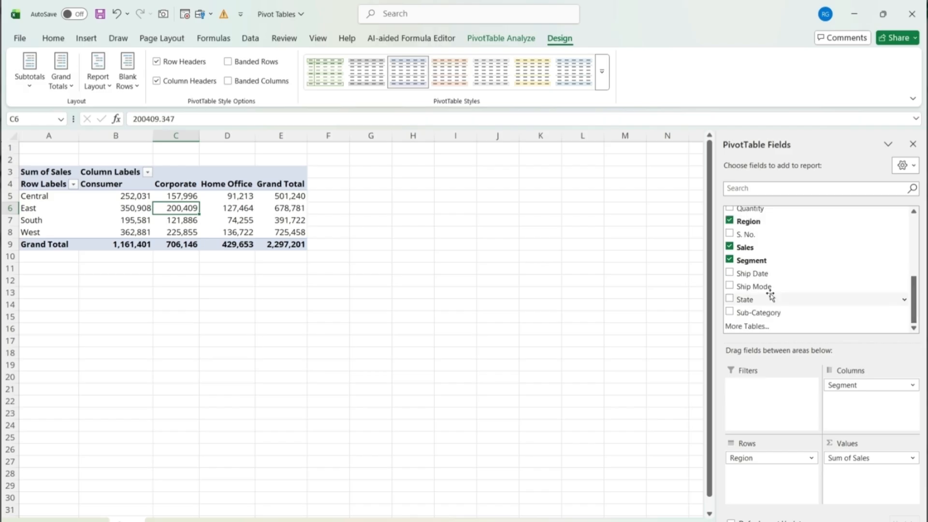
click(729, 299)
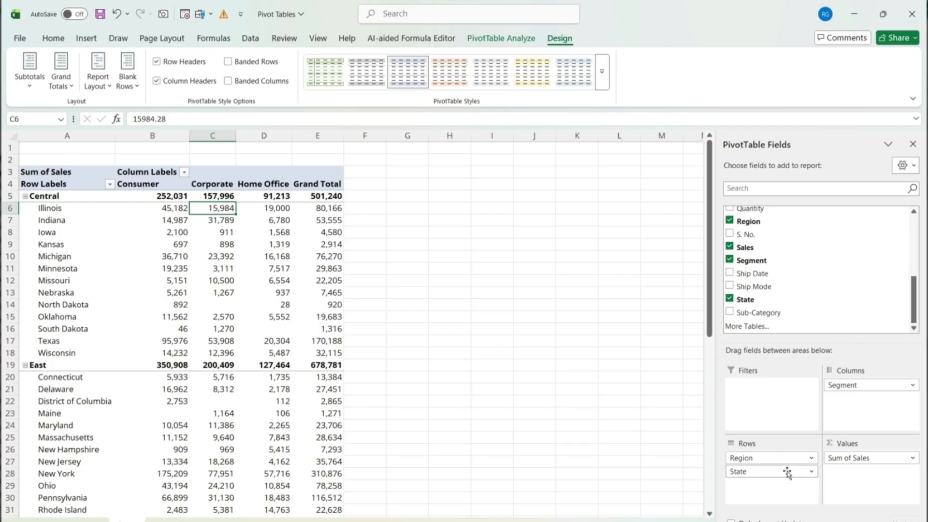
drag(788, 474, 795, 473)
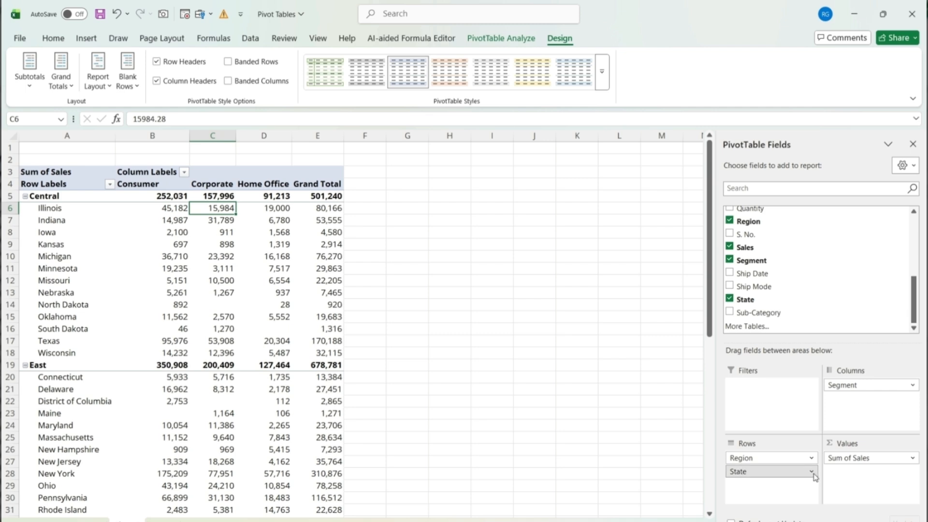
click(812, 472)
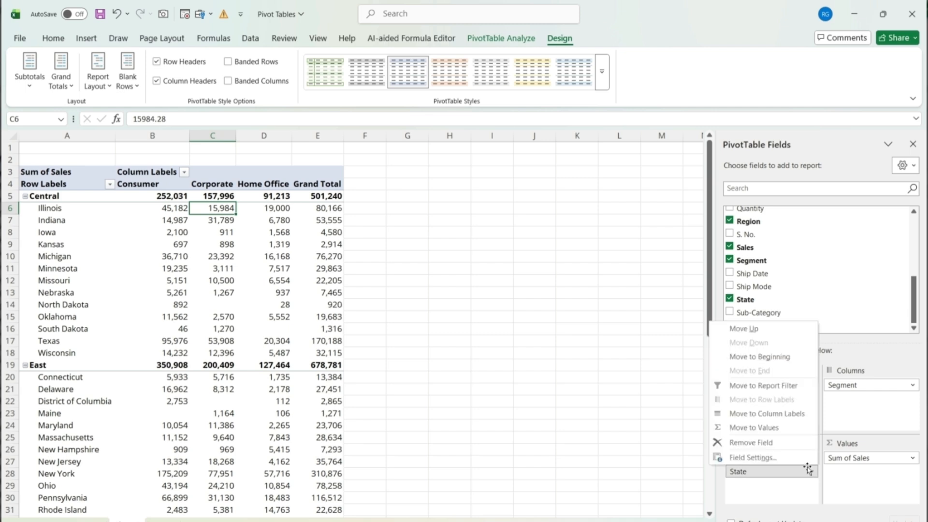
click(748, 444)
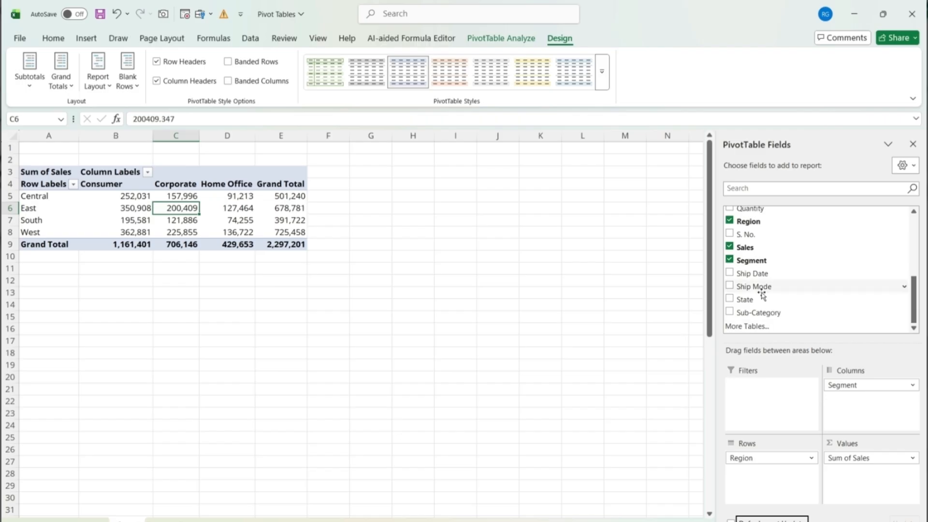
- Add State to the PivotTable rows once more and pull it back out of the layout
click(730, 299)
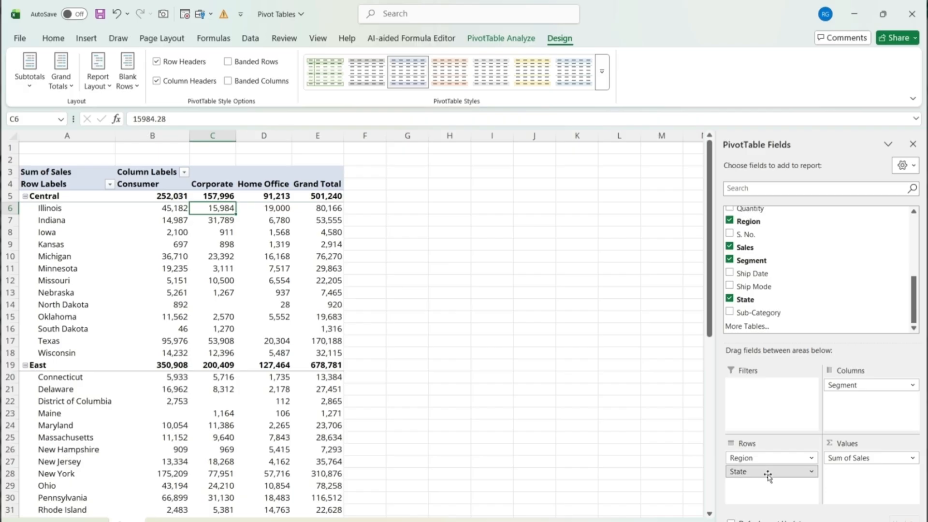
drag(767, 476, 655, 438)
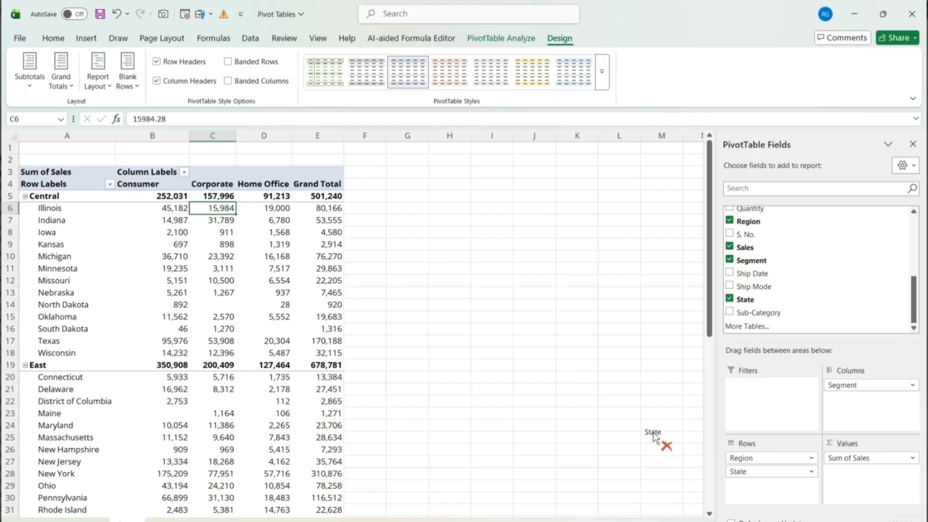
drag(653, 437, 655, 435)
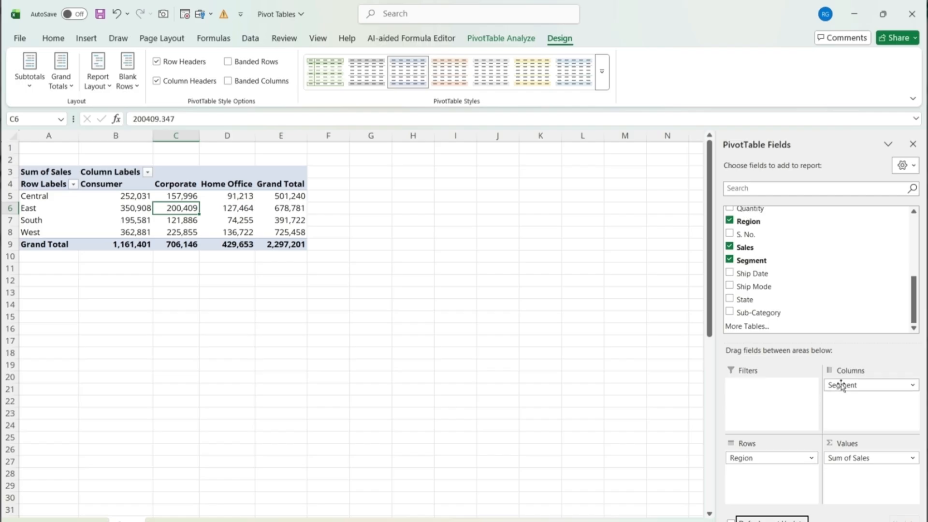
- Move Segment from the Columns area to the Rows area, and place the State field in Columns
drag(841, 386, 786, 487)
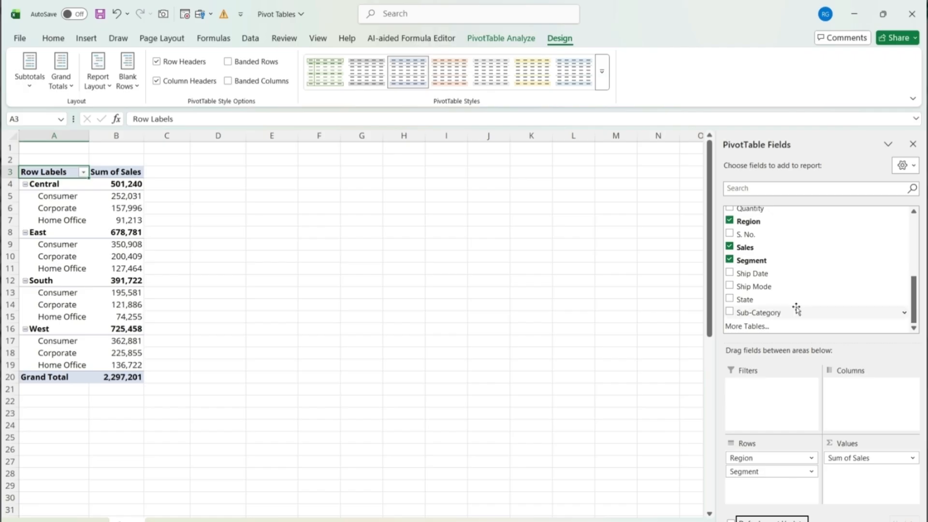
click(730, 300)
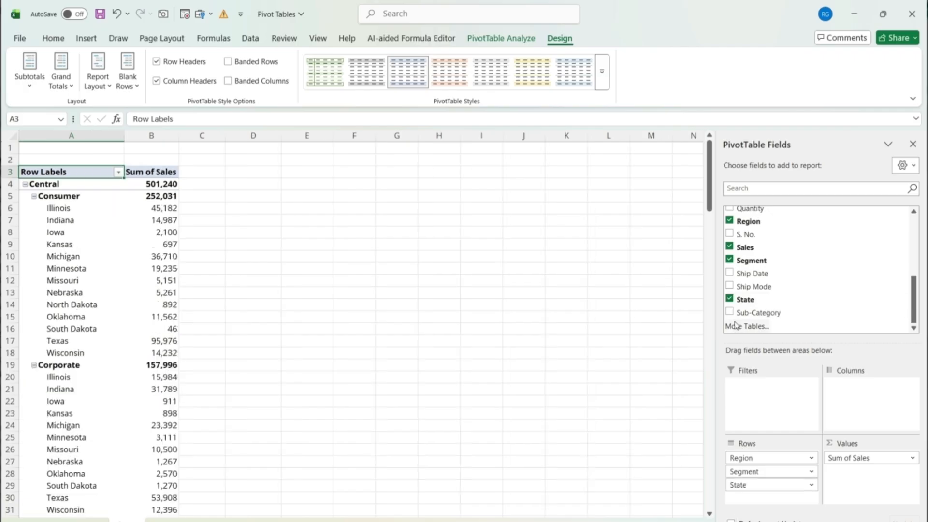
drag(754, 487, 854, 392)
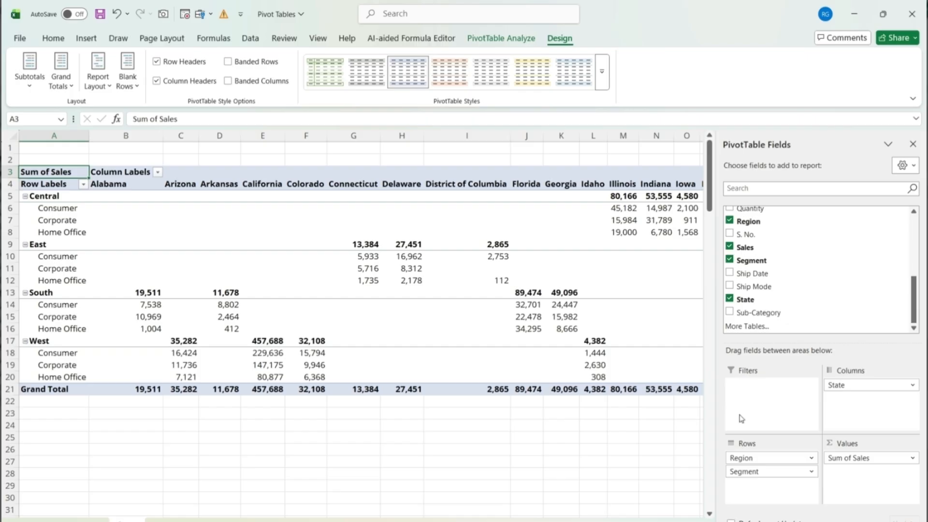
- Return State to Rows and Segment to Columns, and try State above Region before restoring Region as the outer row field
mouse_move(856, 385)
mouse_down()
mouse_move(774, 492)
mouse_move(758, 486)
mouse_move(863, 373)
mouse_move(857, 390)
mouse_up()
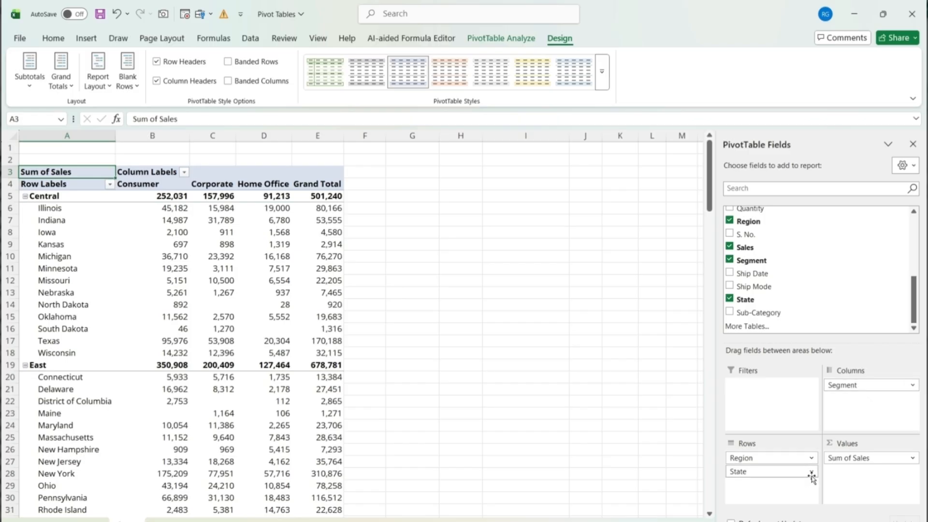
mouse_move(794, 475)
mouse_down()
mouse_move(802, 471)
mouse_move(789, 457)
mouse_up()
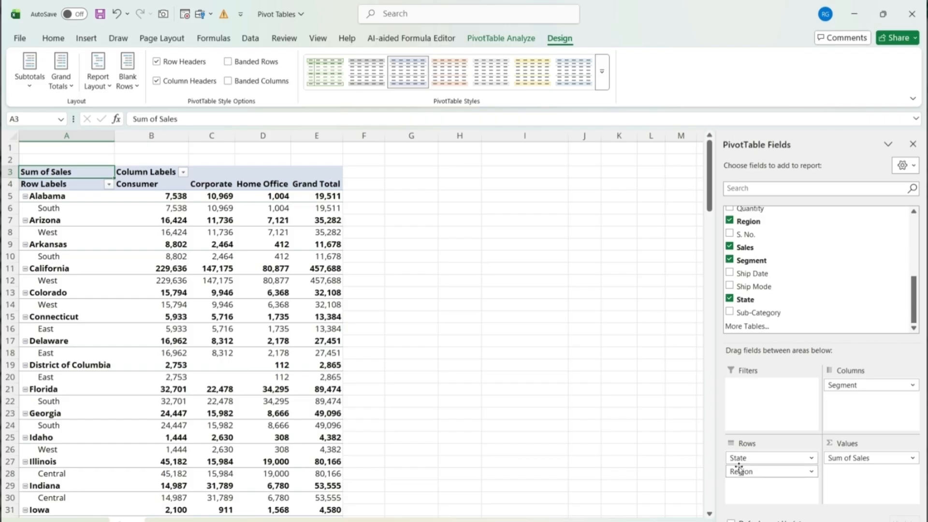
mouse_move(739, 468)
mouse_down()
mouse_move(753, 467)
mouse_move(743, 458)
mouse_up()
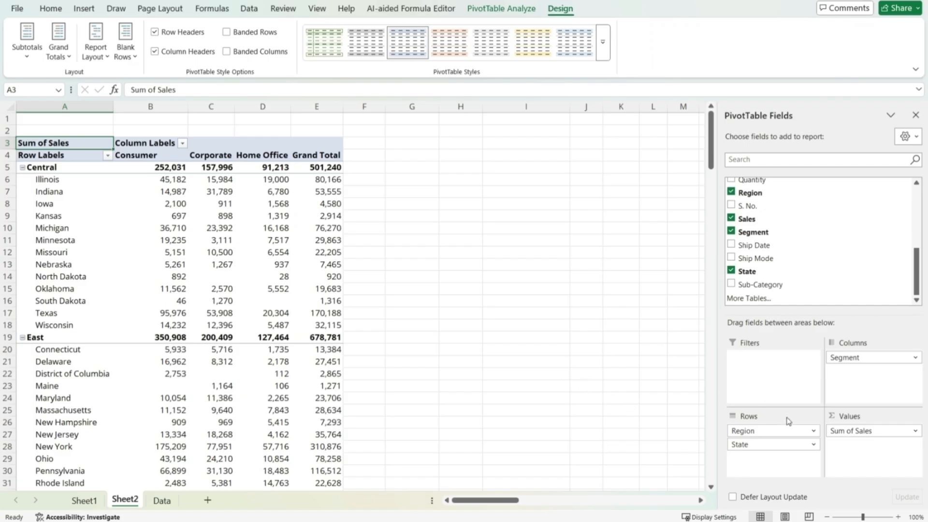
- Remove the State field from the Rows area and the Segment field from the Columns area
click(812, 444)
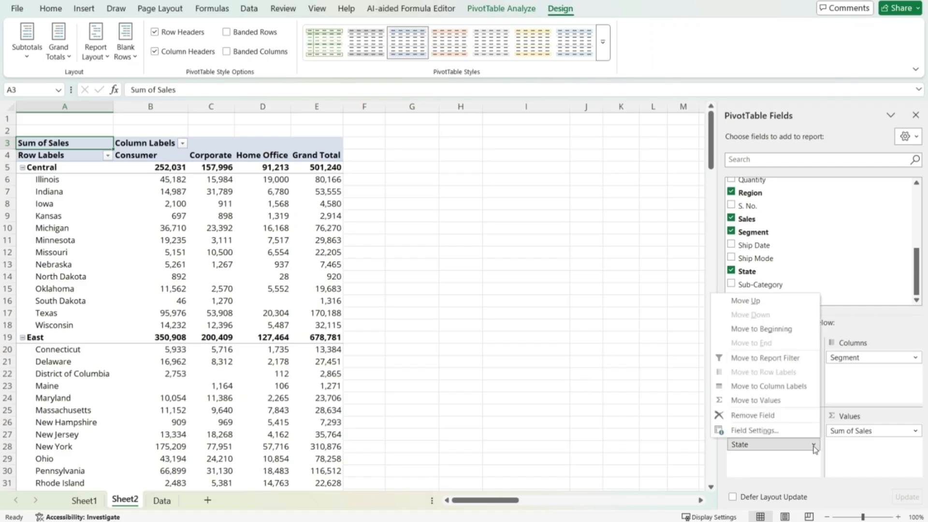
click(774, 416)
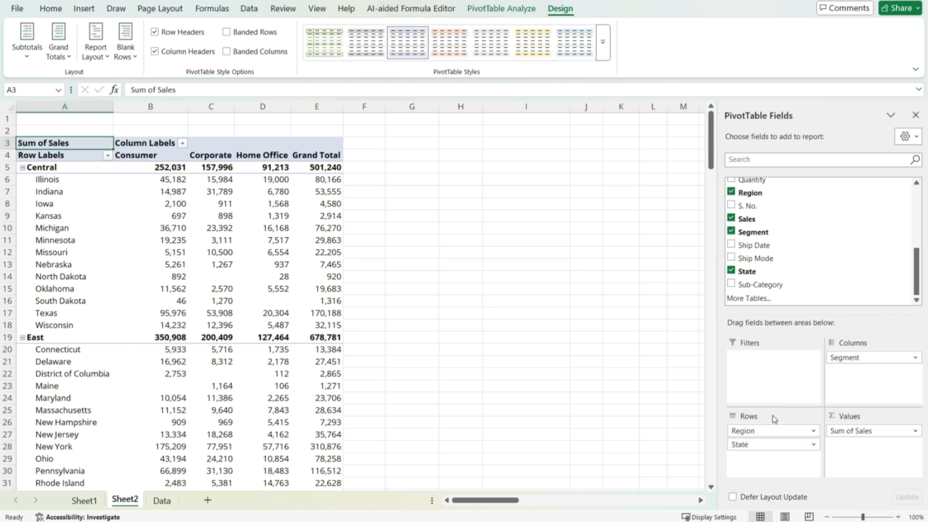
click(914, 358)
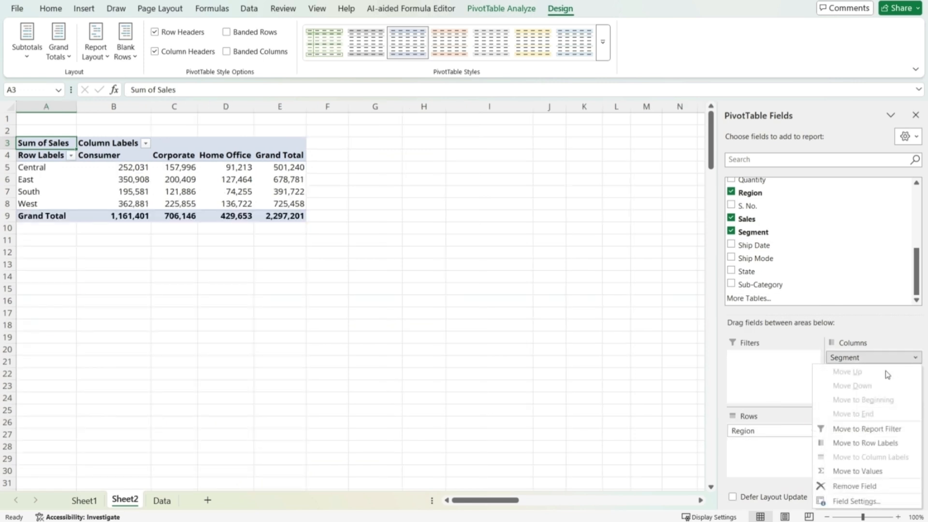
click(860, 486)
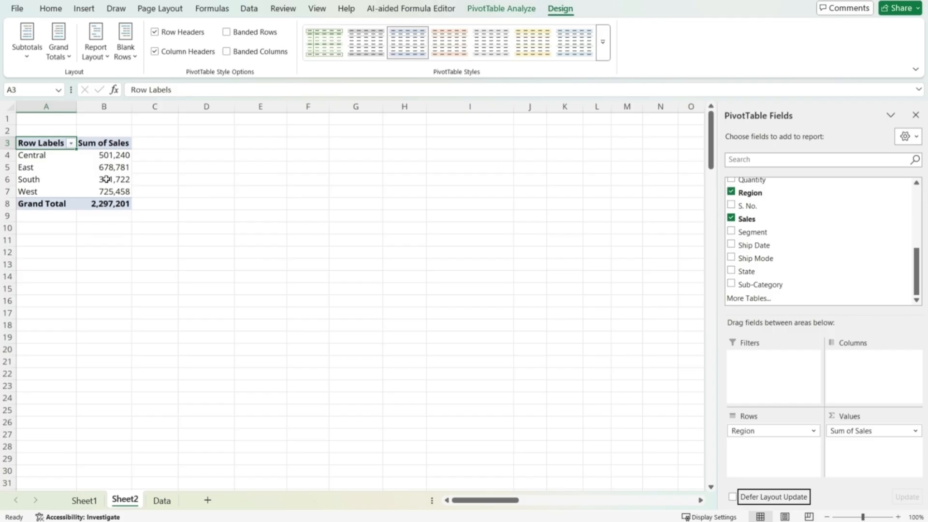
- Add the Sales field to the PivotTable's Values area a second time
mouse_move(106, 182)
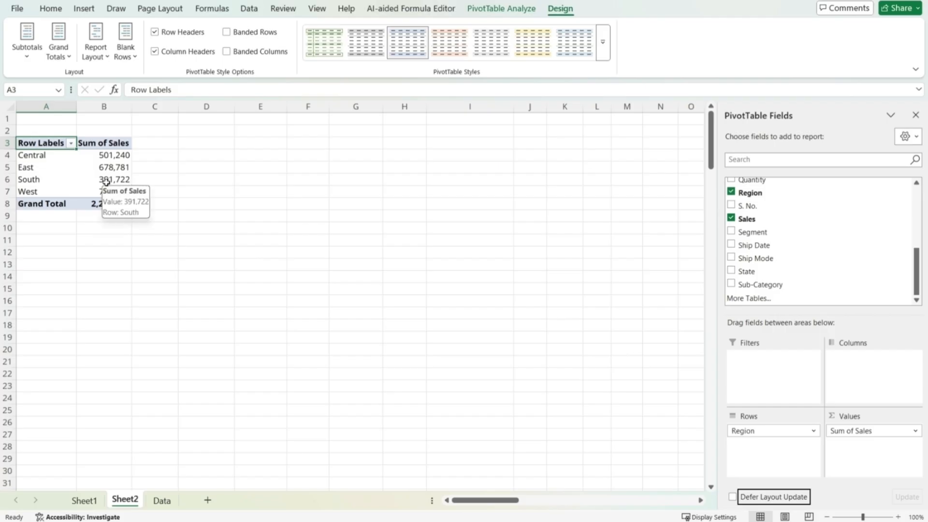
mouse_move(115, 162)
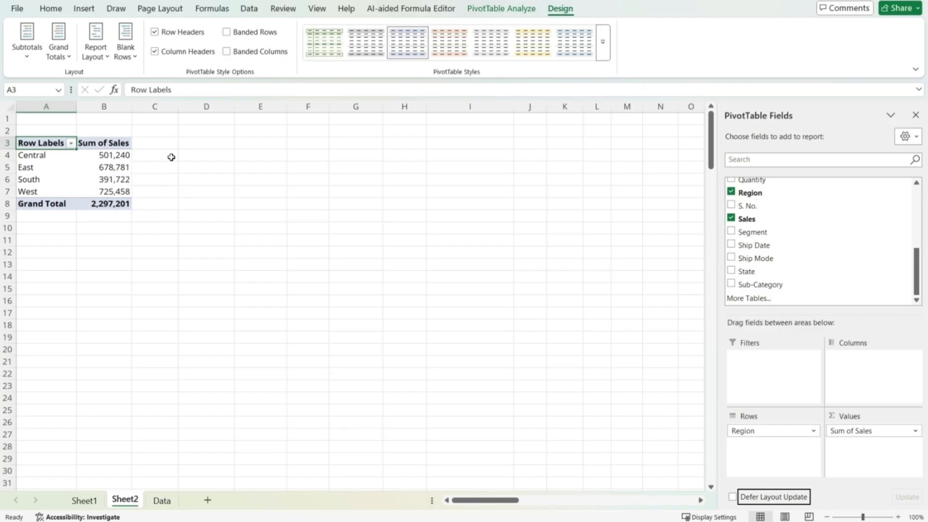
click(746, 223)
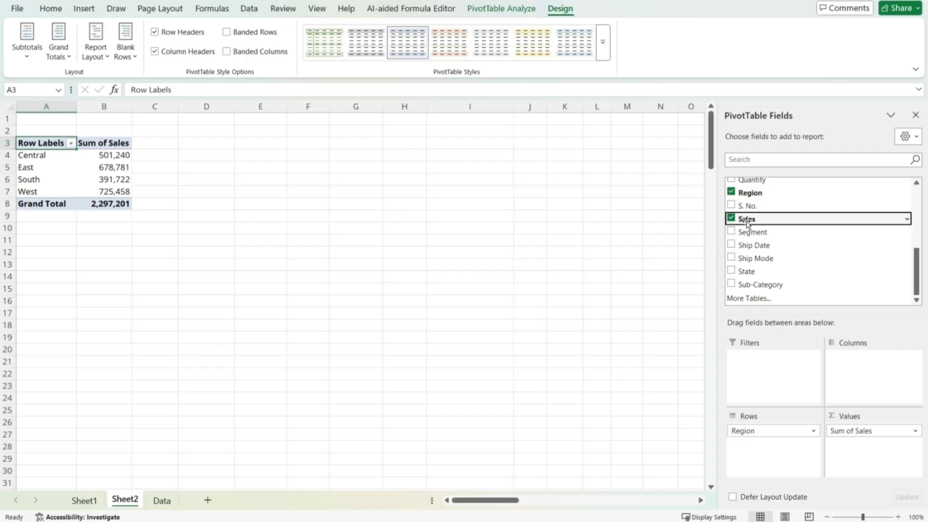
drag(747, 223, 851, 439)
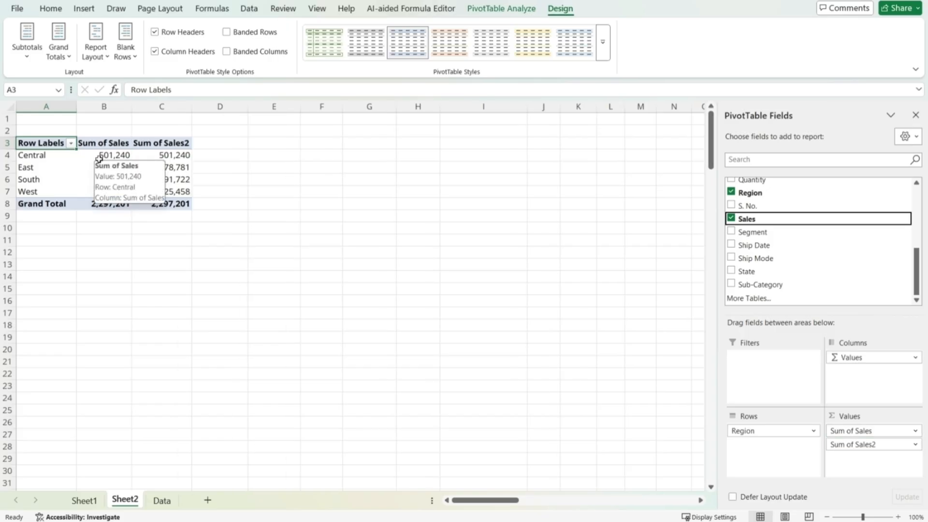
- Show the values of the second sales column as % of Grand Total
click(168, 156)
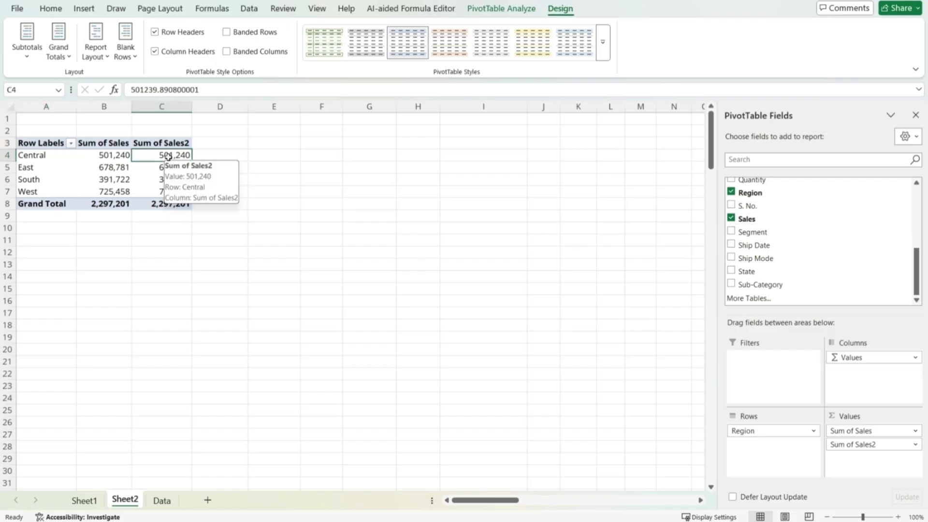
right_click(168, 156)
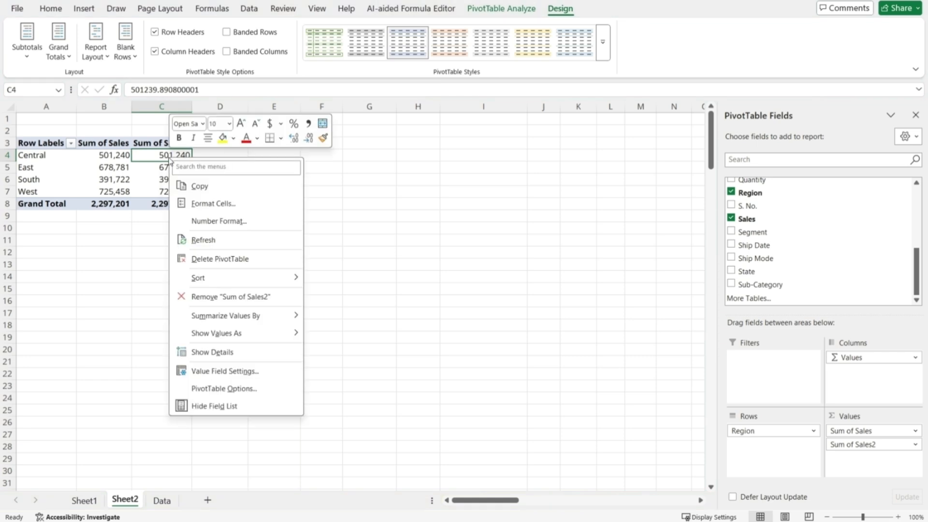
mouse_move(217, 341)
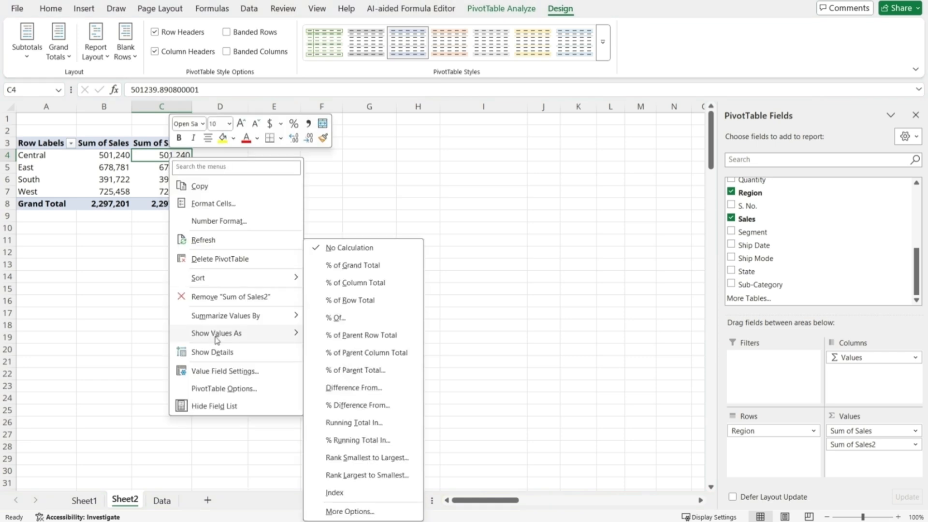
click(342, 265)
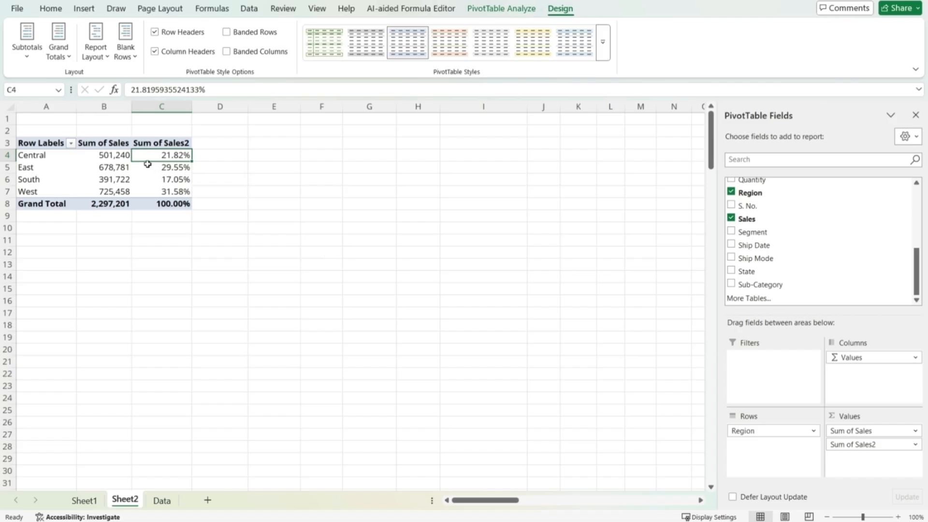
- Rename the percentage column's header in C3 to "% Revenues", and close the Value Field Settings without changes
mouse_move(147, 166)
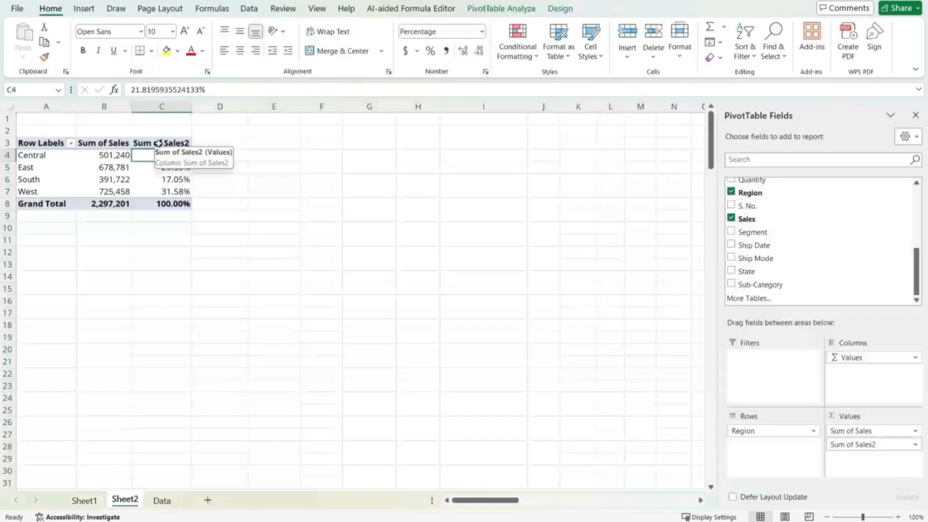
click(159, 143)
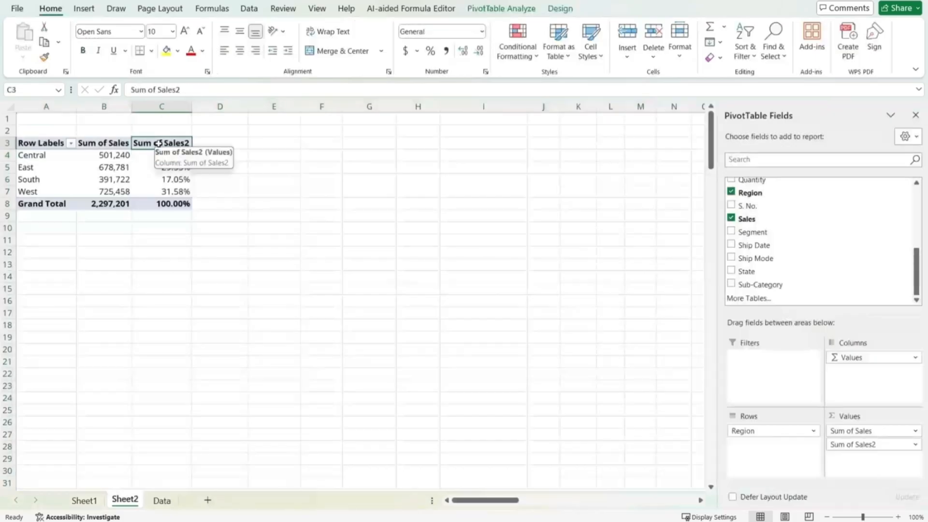
text(%)
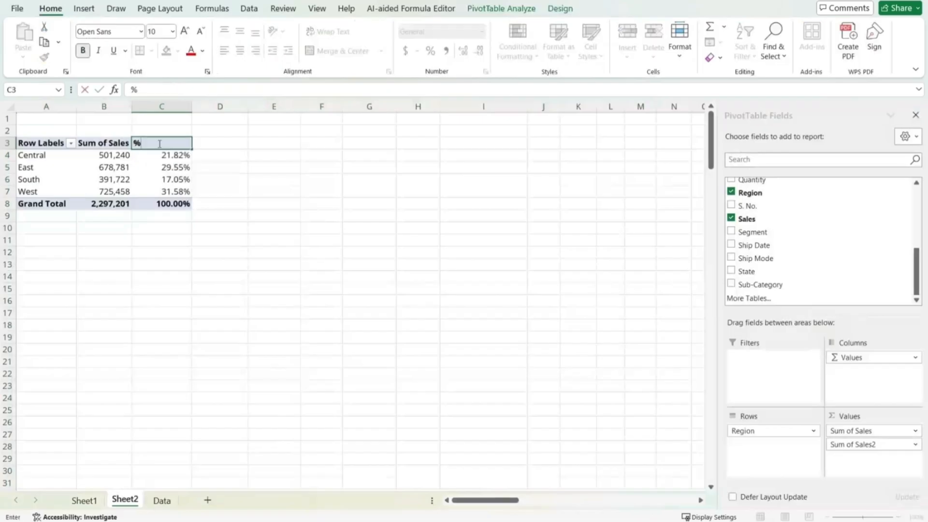
text( Revenues)
key(Return)
click(311, 268)
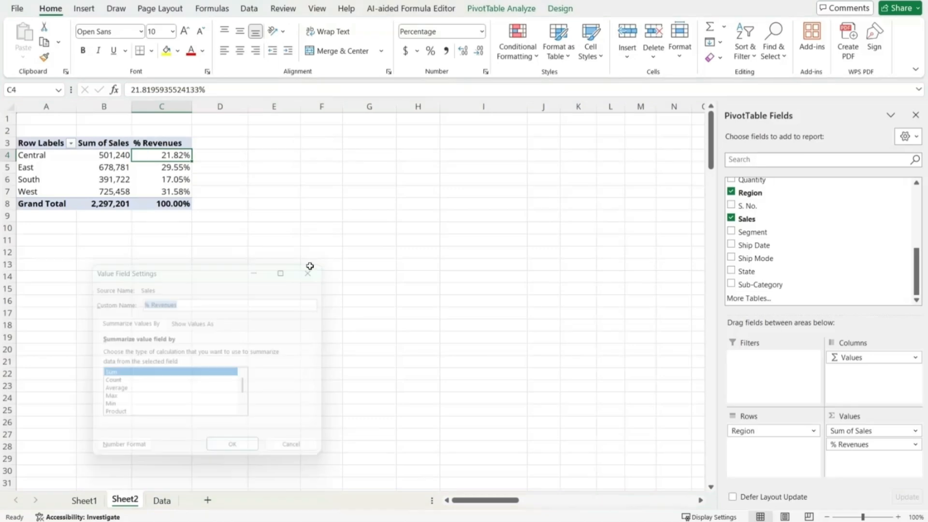
- Set the percentage column's custom name to "Average Revenues" in its Value Field Settings
right_click(157, 158)
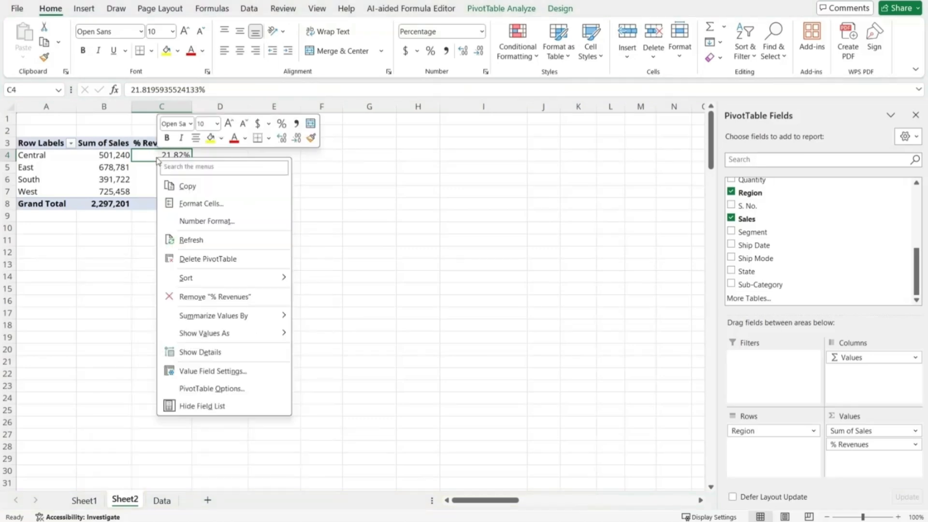
click(213, 371)
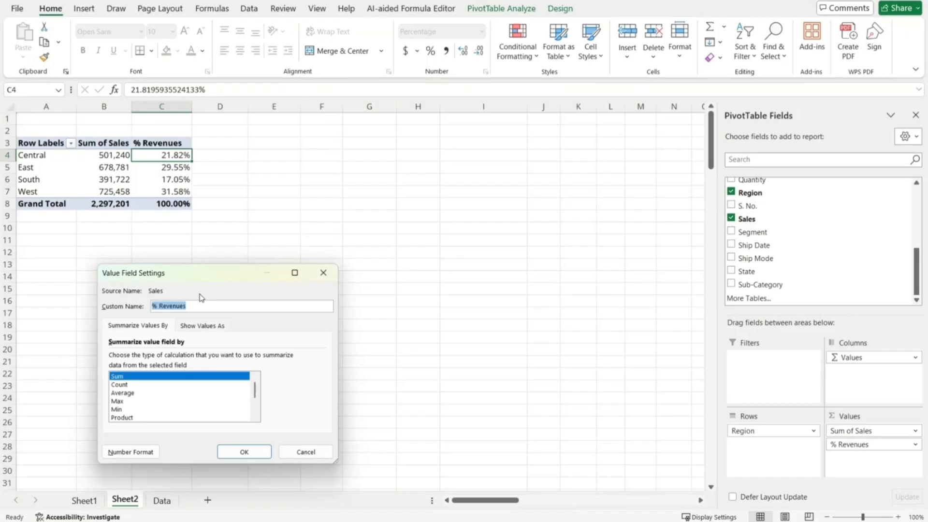
text(VBackSpace)
key(BackSpace)
text(Average Revenues)
click(244, 450)
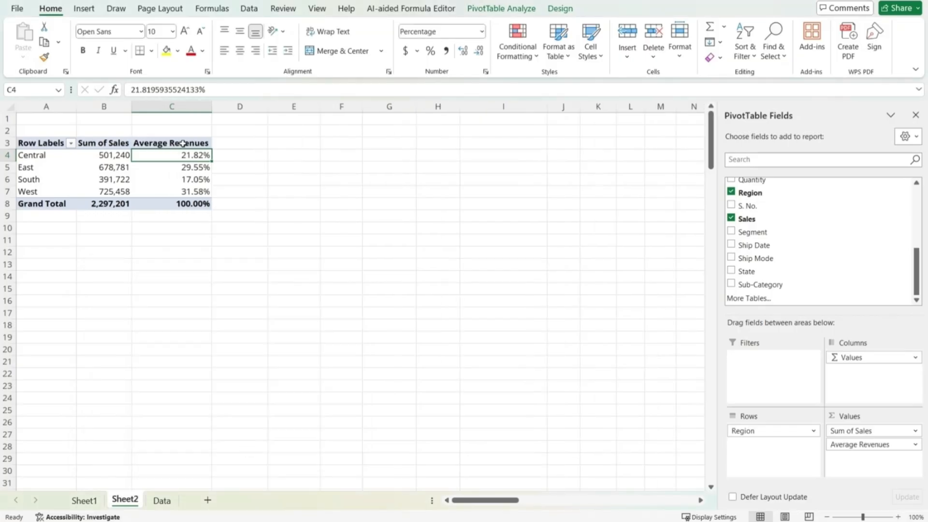
- Replace Average Revenues with Profit in the PivotTable's Values area and add the Category field beneath Region in the rows
drag(869, 447, 911, 478)
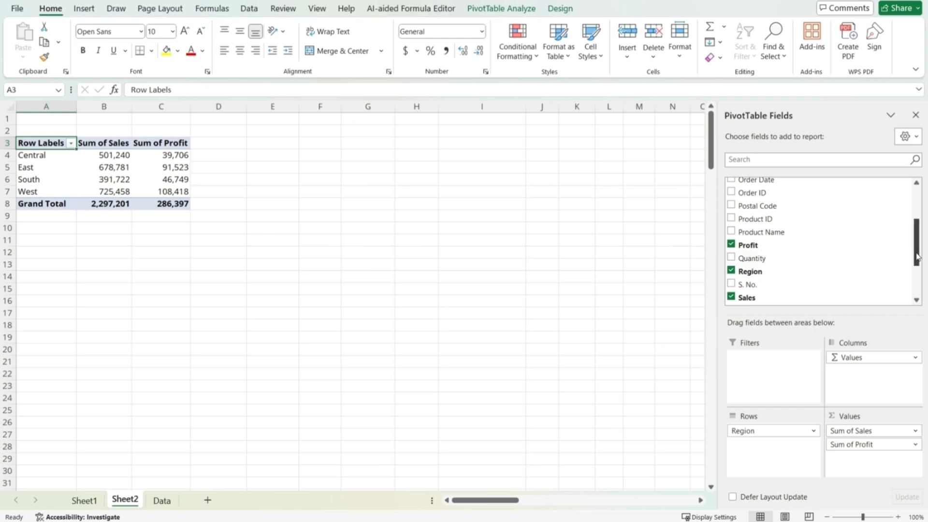
drag(916, 261, 908, 226)
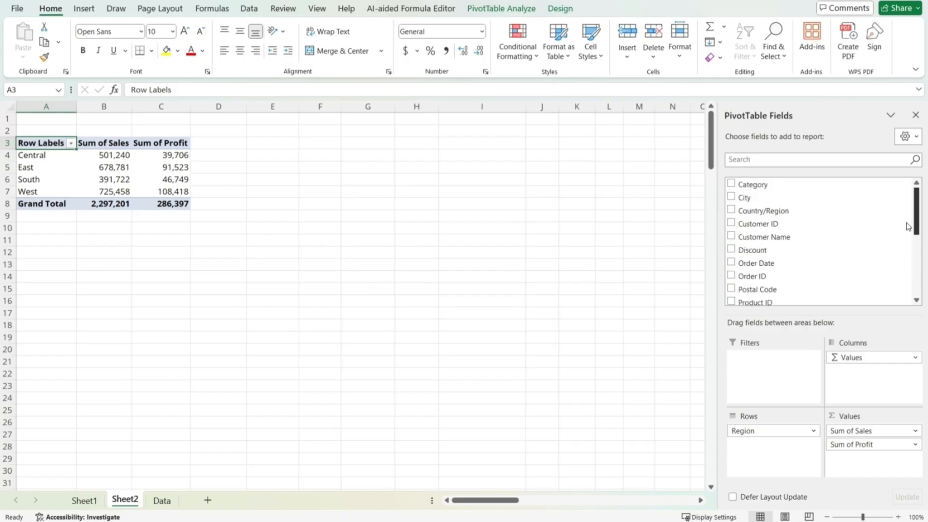
click(730, 185)
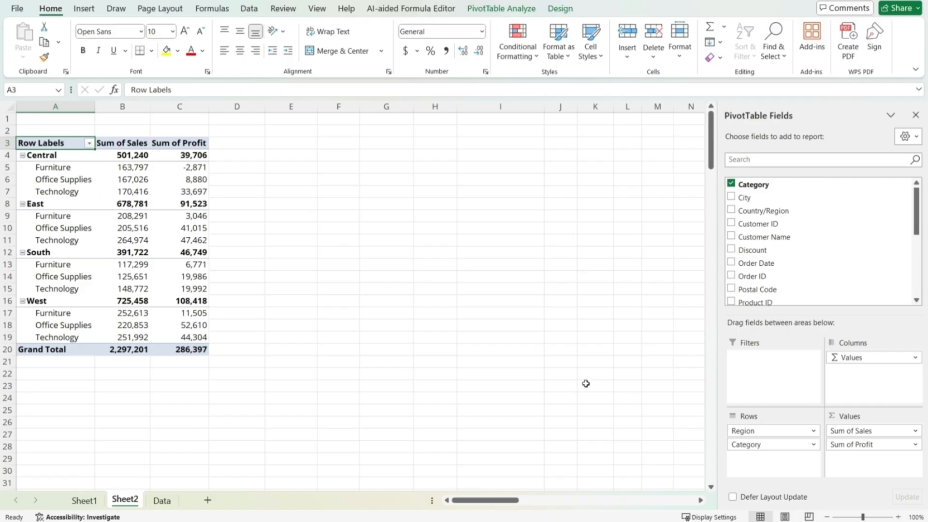
- Move the Category field from the rows to the Columns area and order it ahead of Values
drag(757, 443, 846, 373)
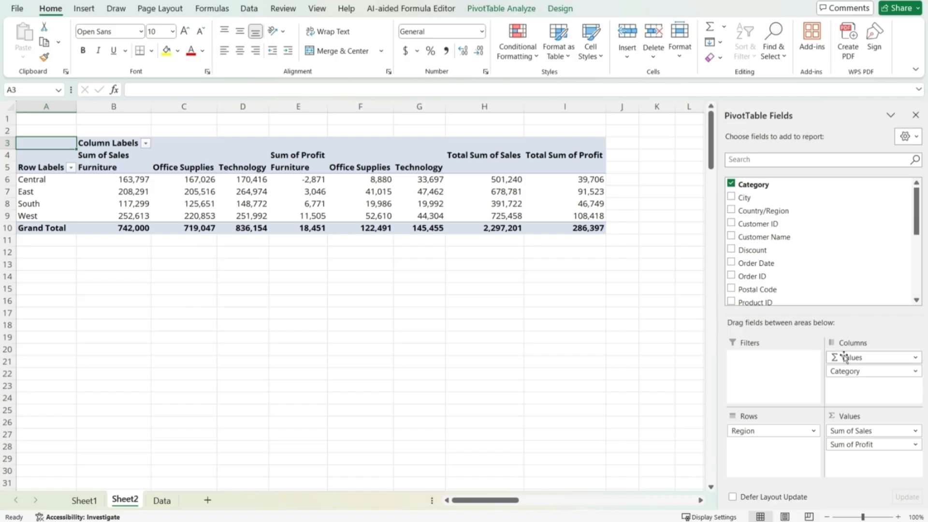
drag(844, 357, 832, 377)
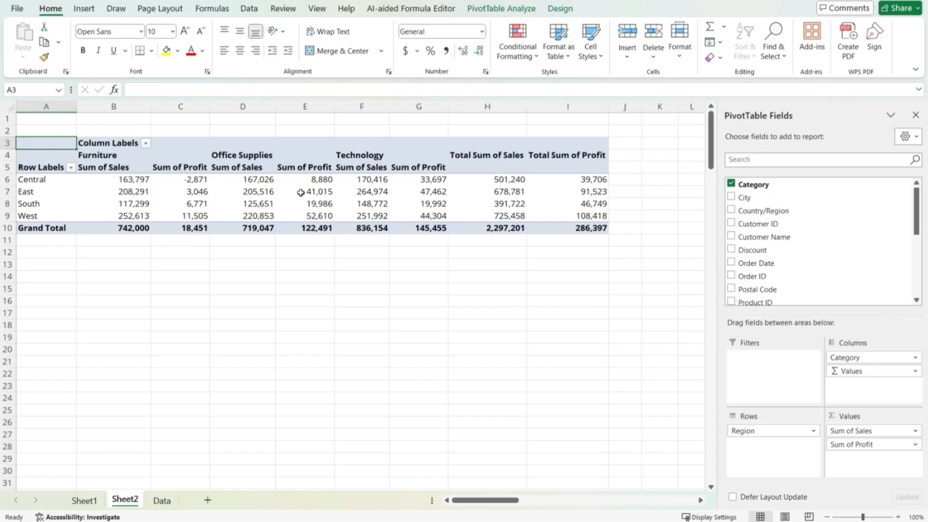
- Summarize the Profit value field by Average in its Value Field Settings
click(201, 188)
right_click(202, 190)
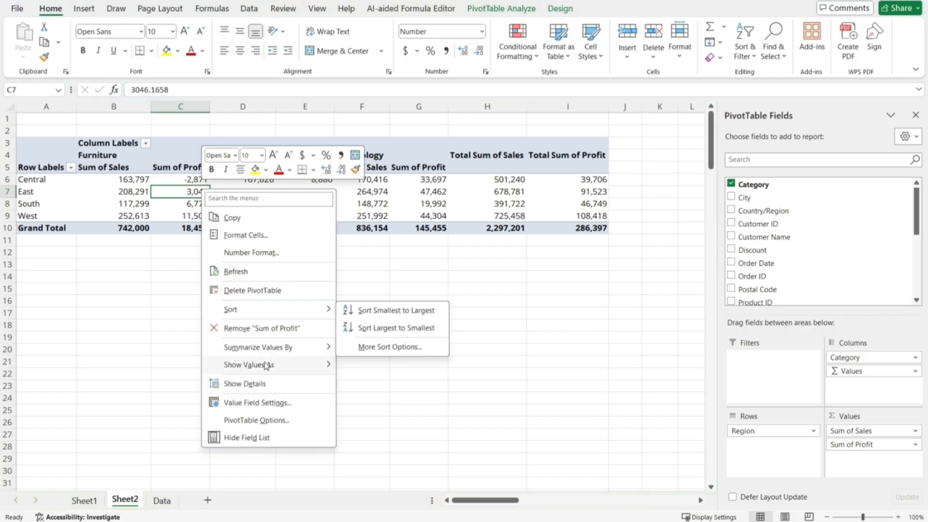
click(265, 408)
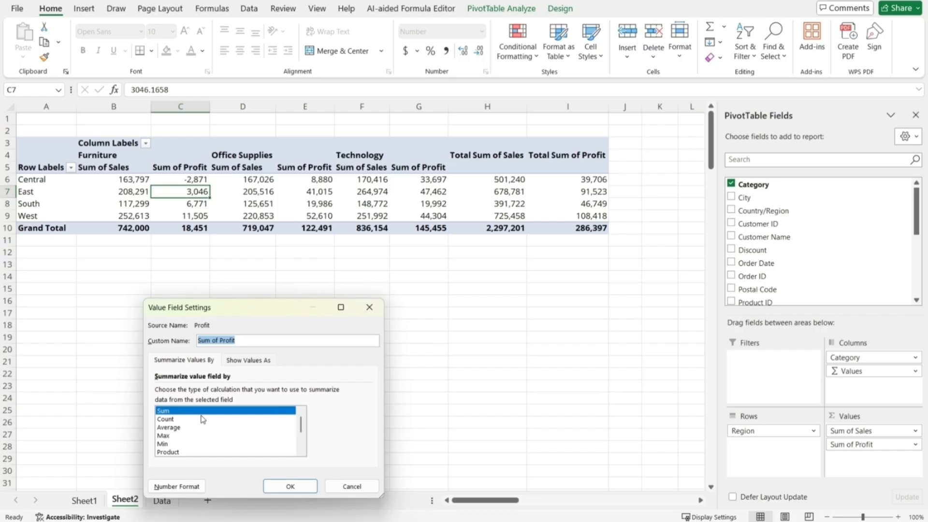
click(174, 427)
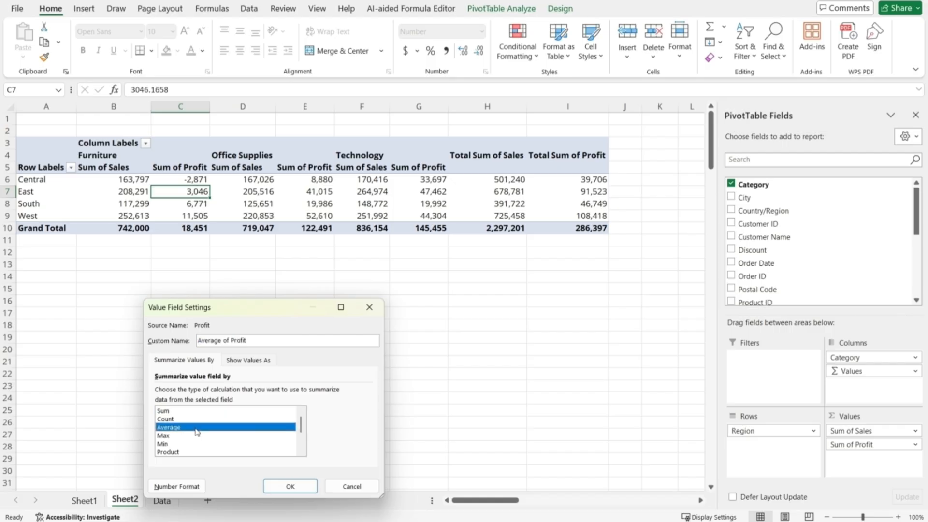
click(290, 486)
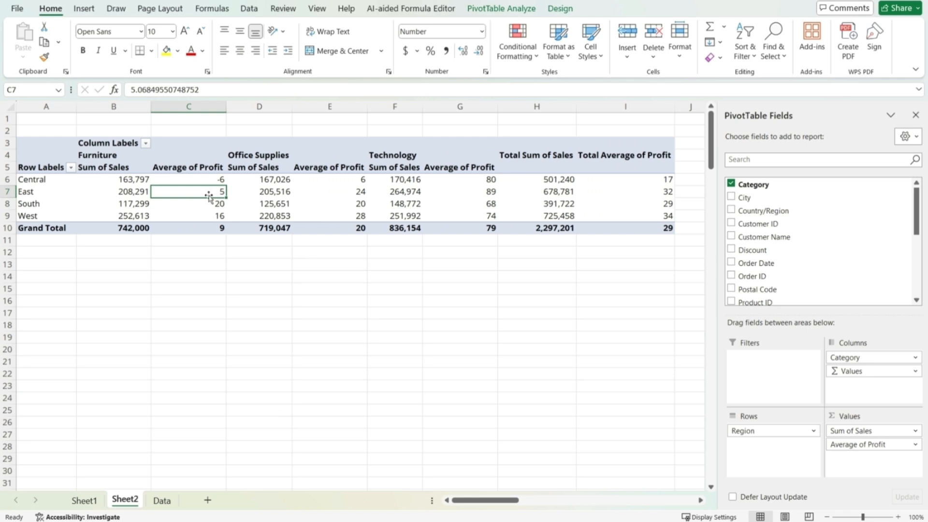
- Apply the comma number style to the Furniture profit values in C6:C10
drag(210, 176, 212, 228)
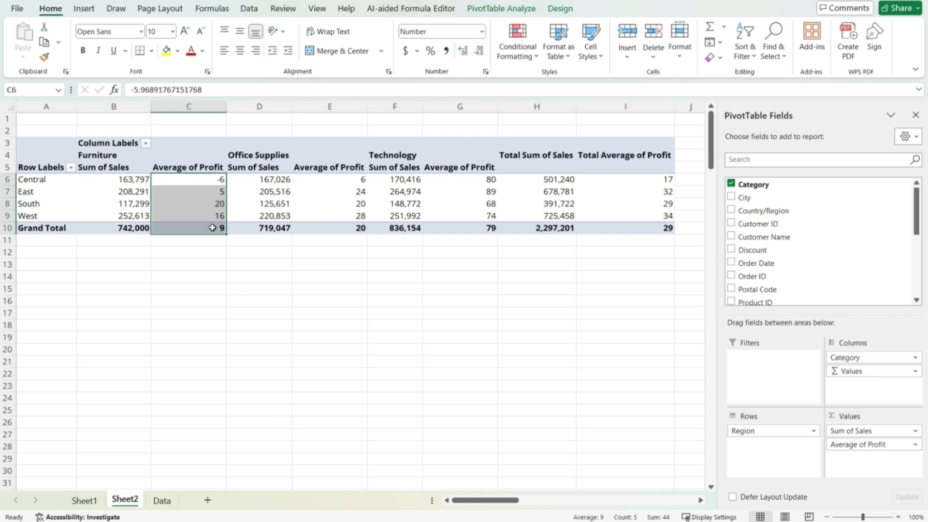
click(446, 52)
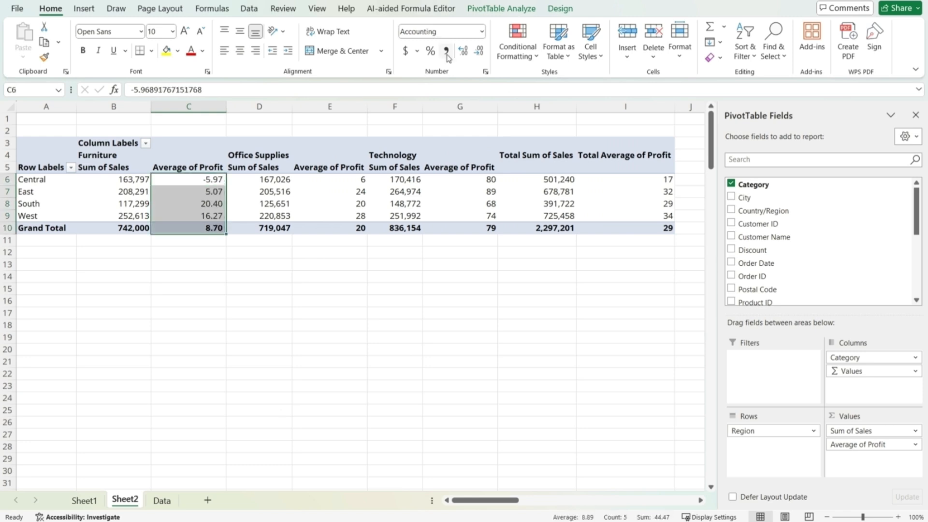
- Change the Profit value field's summary calculation to Count in its Value Field Settings
click(217, 190)
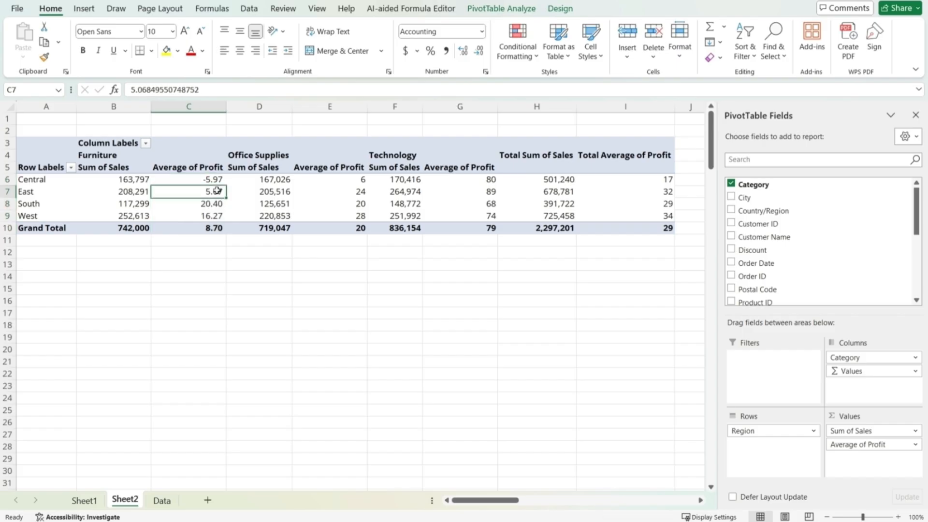
right_click(217, 190)
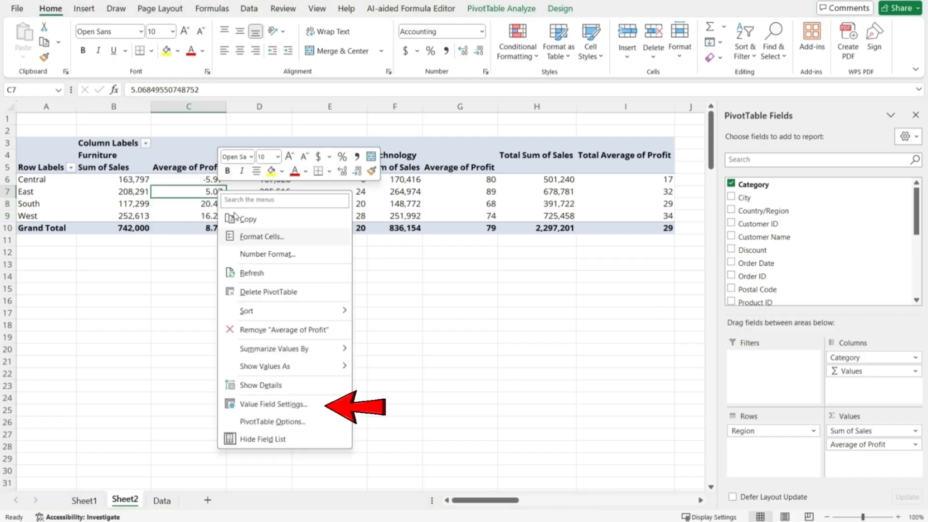
click(280, 405)
click(203, 420)
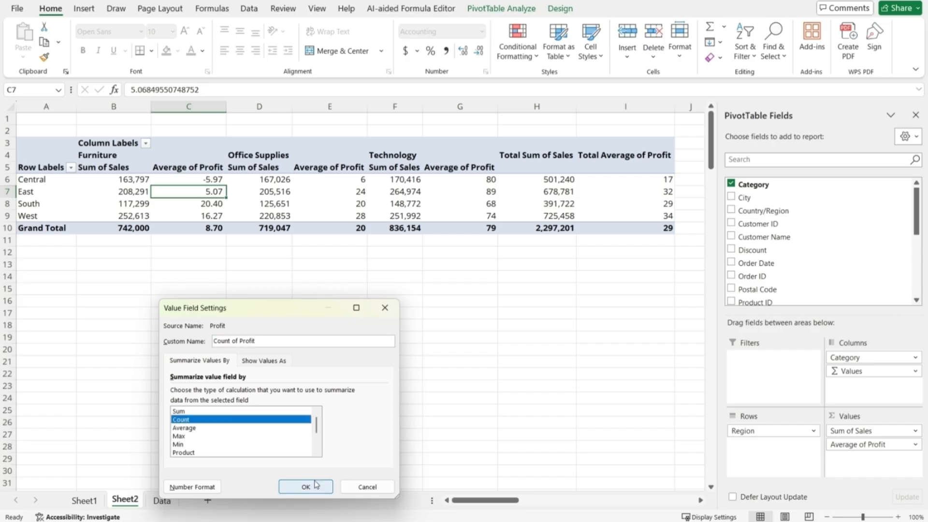
click(316, 484)
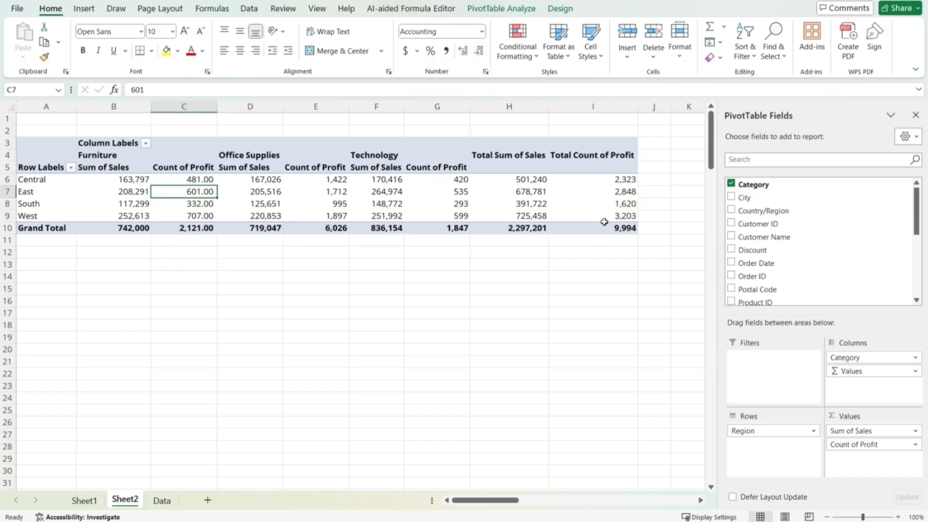
- Set the Profit value field's summary calculation back to Sum in its Value Field Settings
click(201, 181)
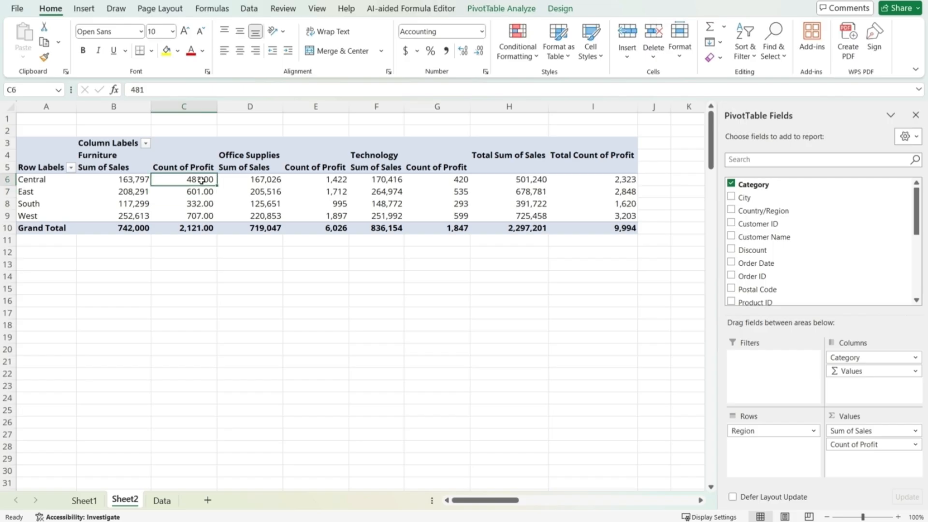
right_click(201, 180)
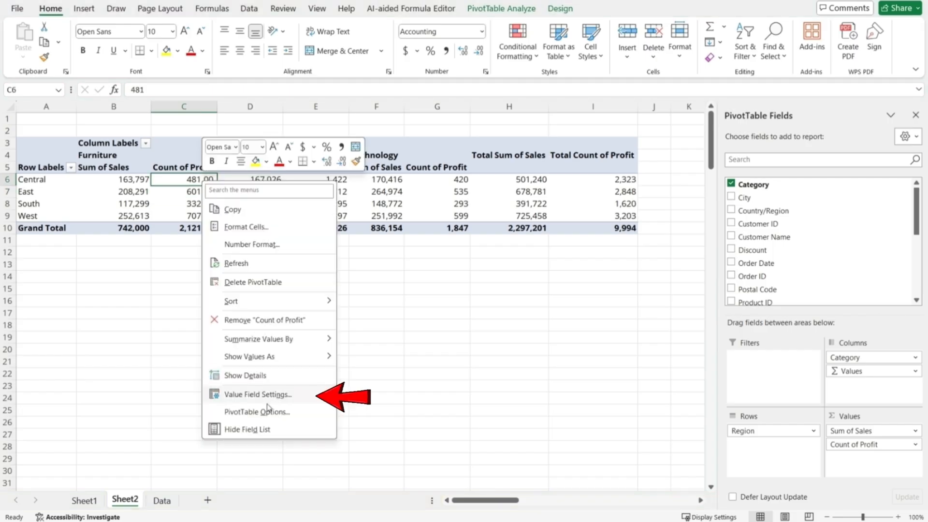
click(261, 395)
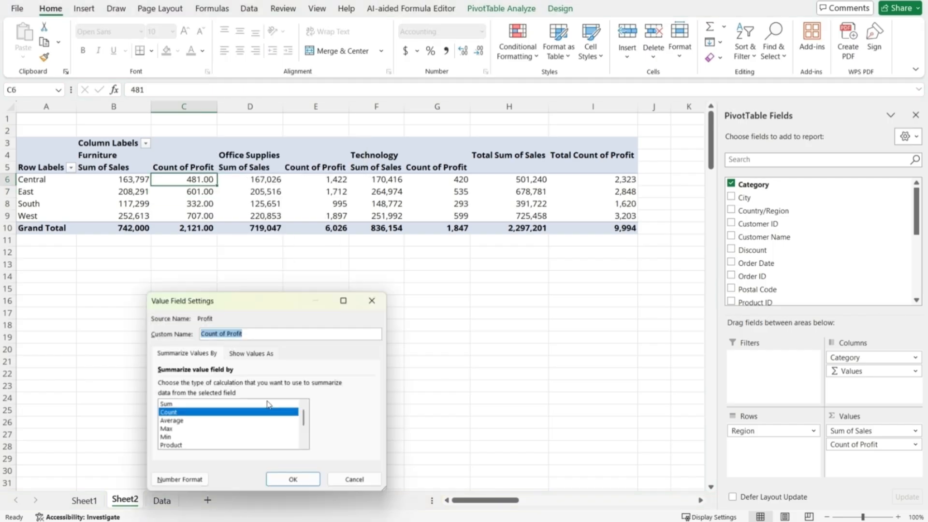
click(182, 404)
click(293, 479)
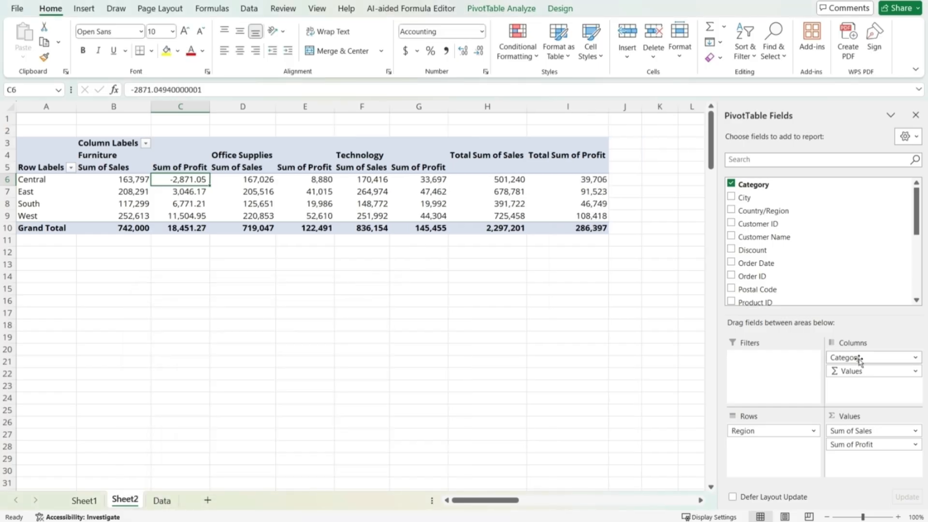
- Move Category from the columns back beneath Region in the rows, and add Sub-Category as the next row level
drag(859, 361, 773, 442)
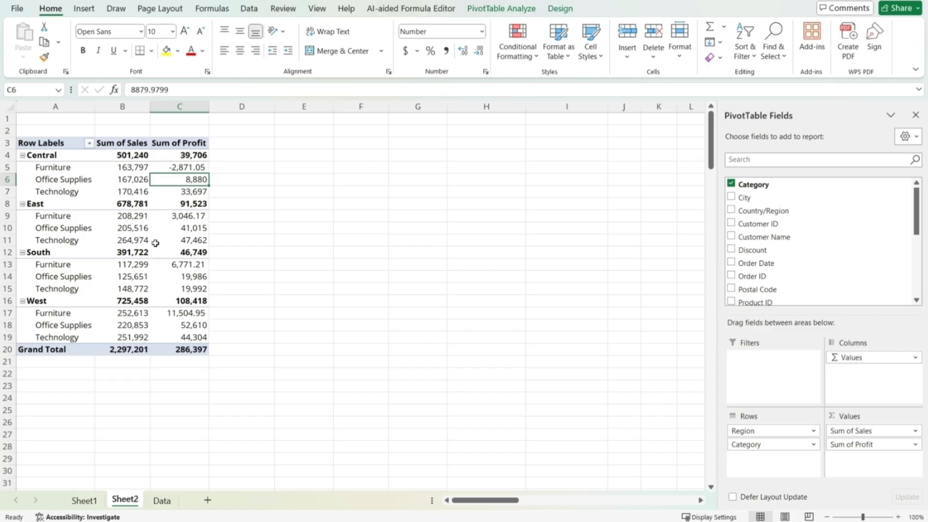
drag(917, 213, 917, 274)
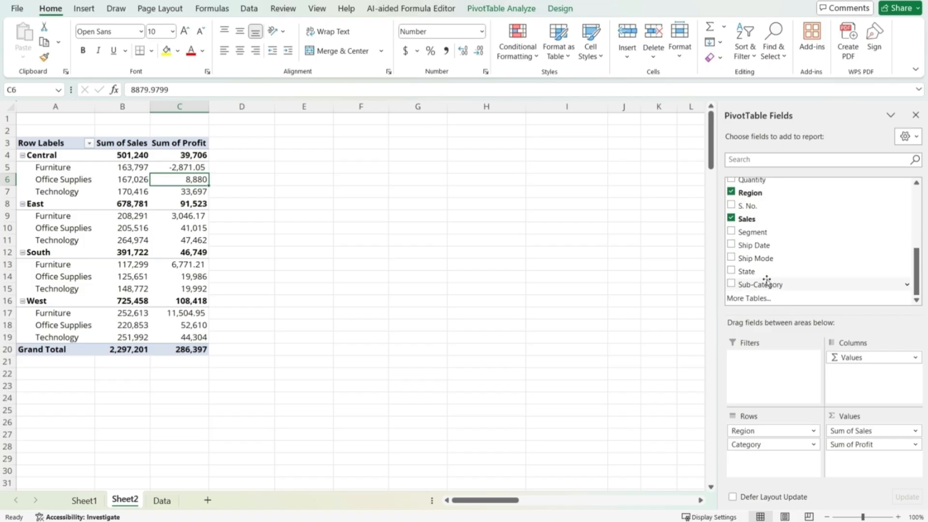
click(731, 284)
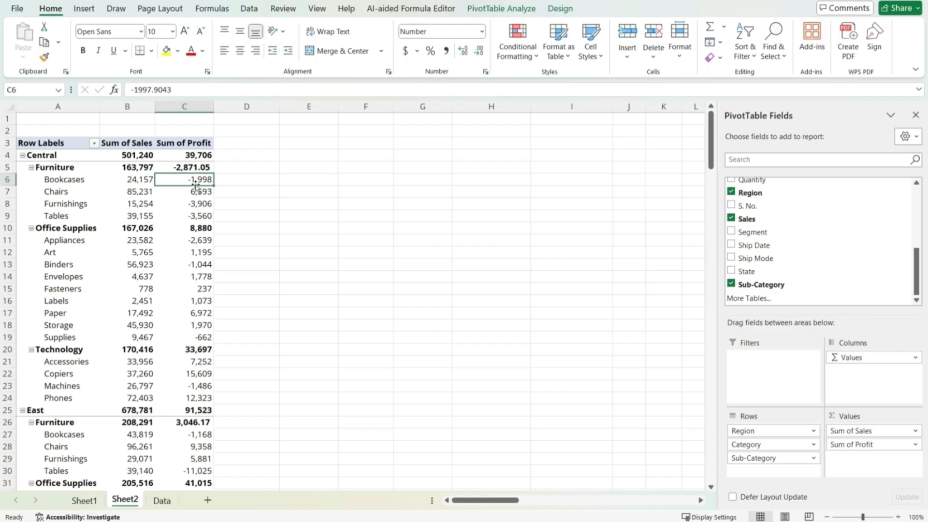
- Add the State field to the PivotTable and move it from the rows to the Filters area
mouse_move(212, 194)
mouse_move(919, 272)
mouse_down()
mouse_move(919, 211)
mouse_move(923, 282)
mouse_up()
click(741, 271)
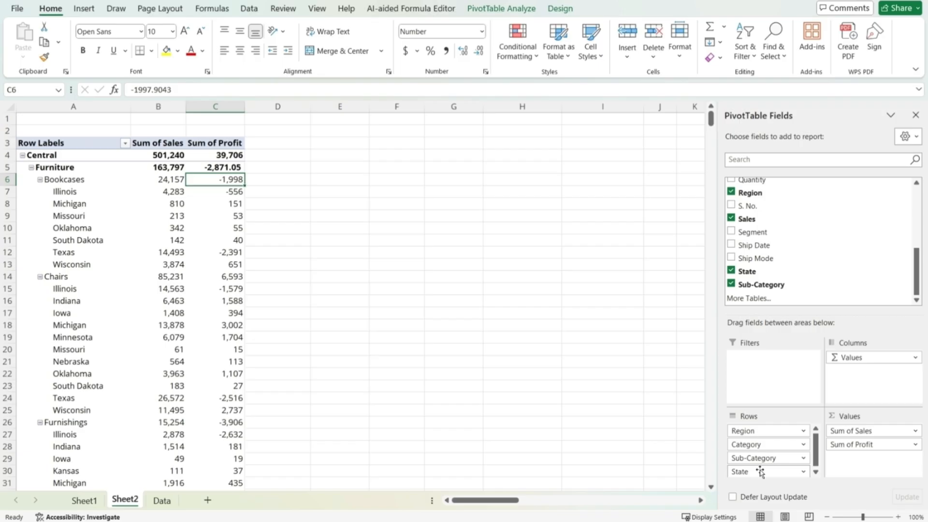
drag(760, 471, 764, 371)
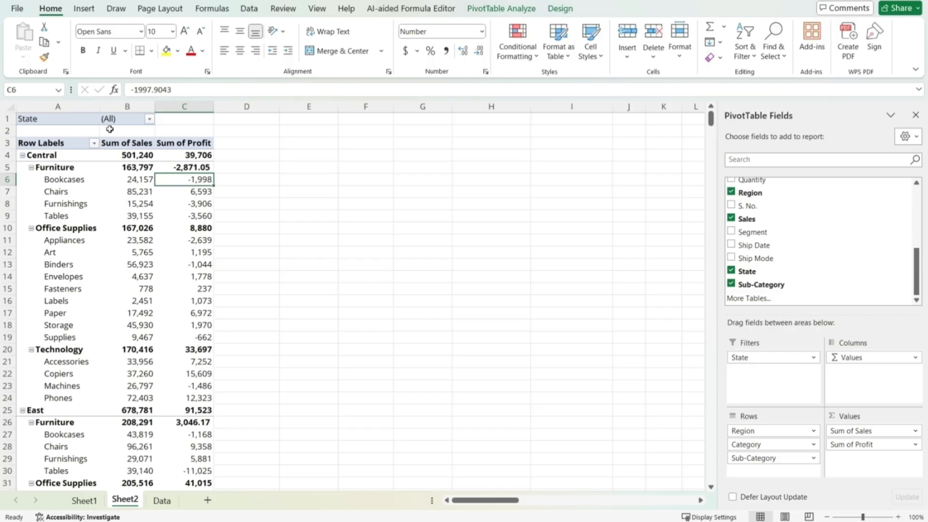
- Filter the PivotTable by the state Alabama
click(149, 119)
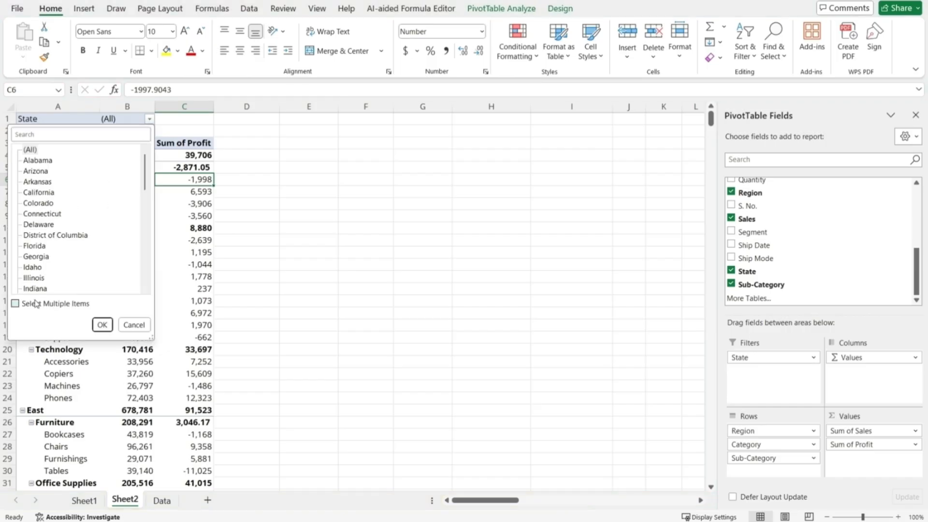
click(42, 162)
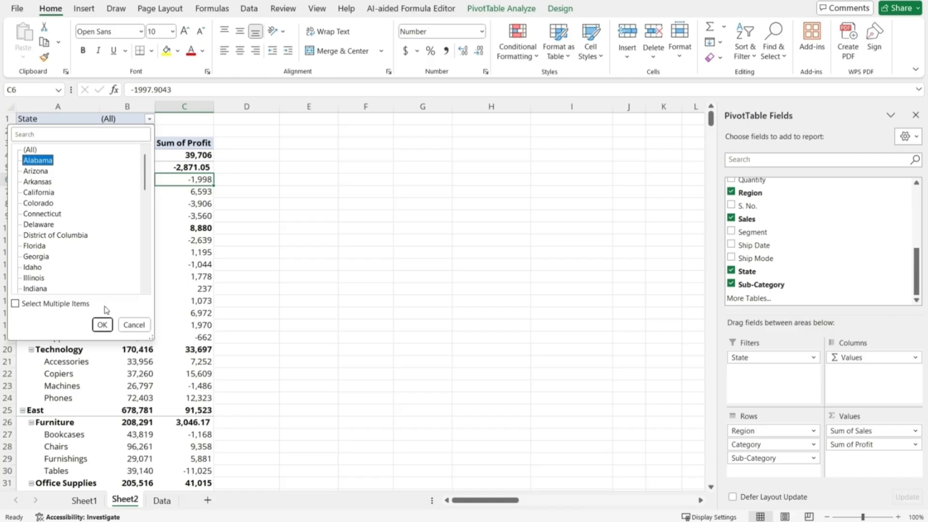
click(102, 324)
click(149, 118)
click(220, 181)
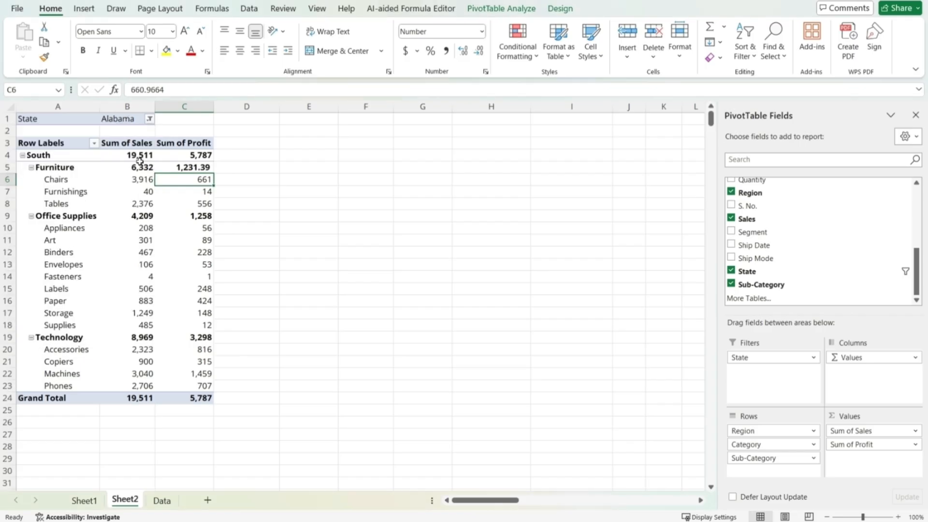
- Allow multiple items in the State filter and include Florida and Georgia in addition to Alabama
click(150, 118)
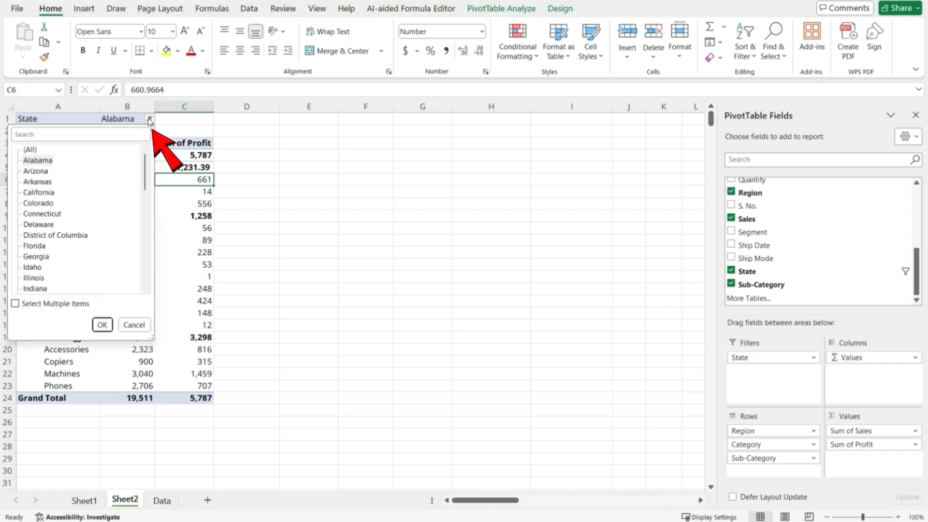
click(15, 304)
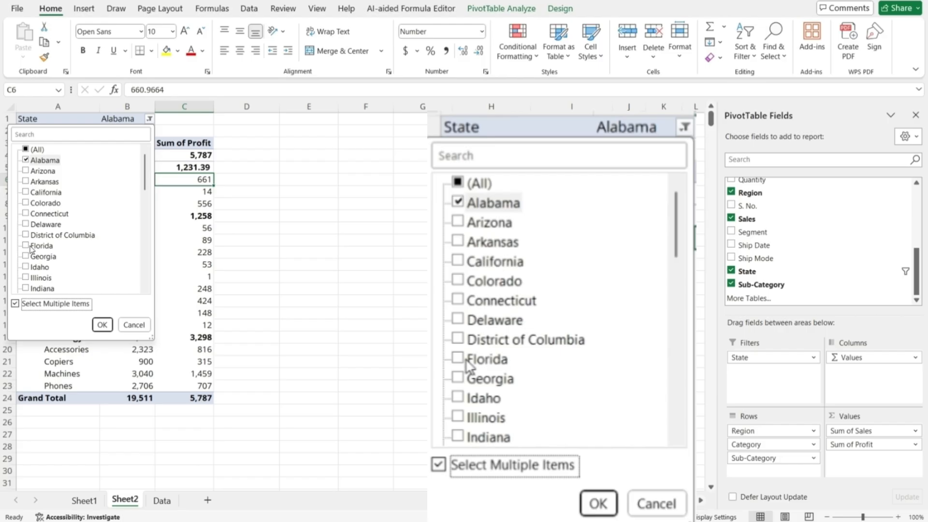
click(26, 245)
click(26, 256)
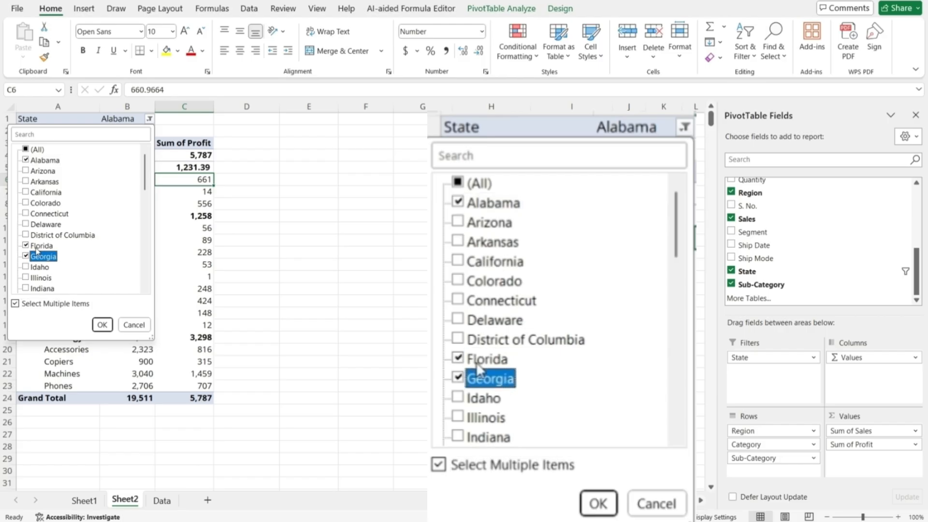
click(102, 324)
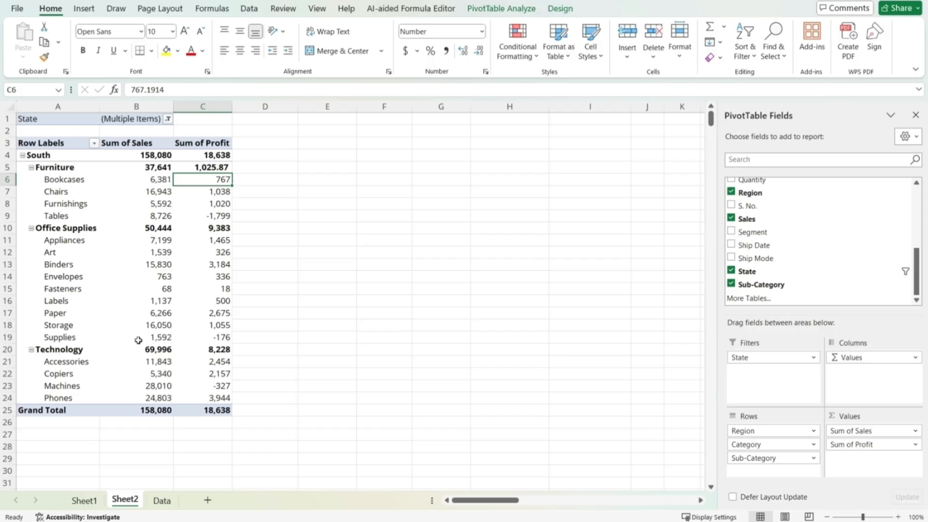
mouse_move(139, 336)
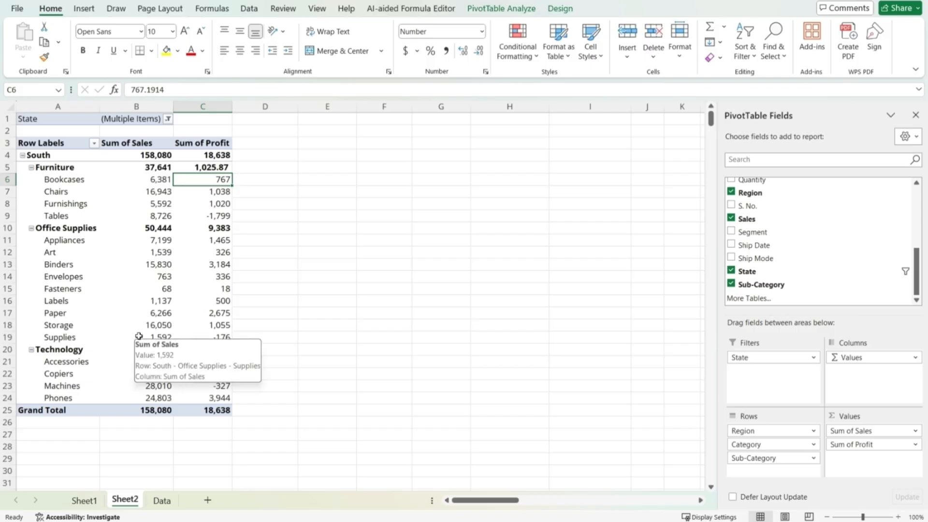
key(Down)
key(Down)
key(Down)
key(Down)
key(Down)
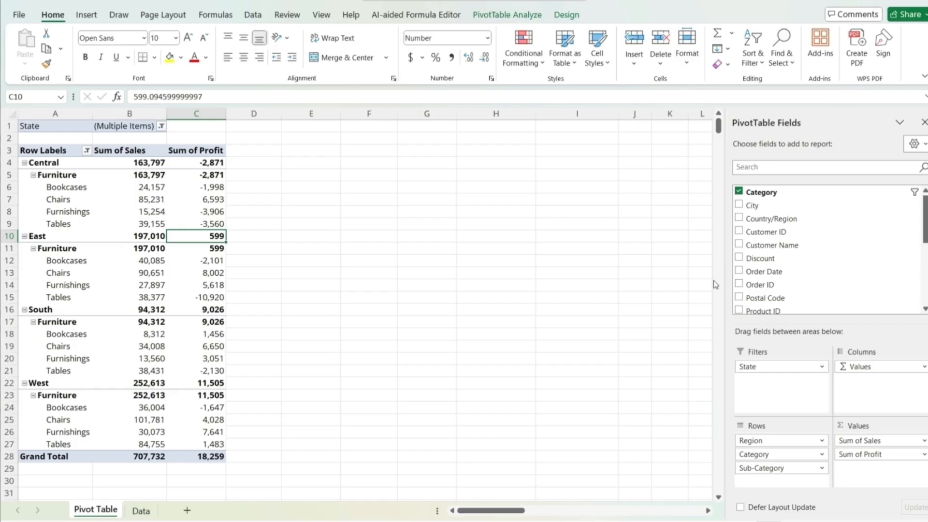
- Remove the State field from the PivotTable's Filters area
click(821, 370)
click(823, 371)
click(822, 369)
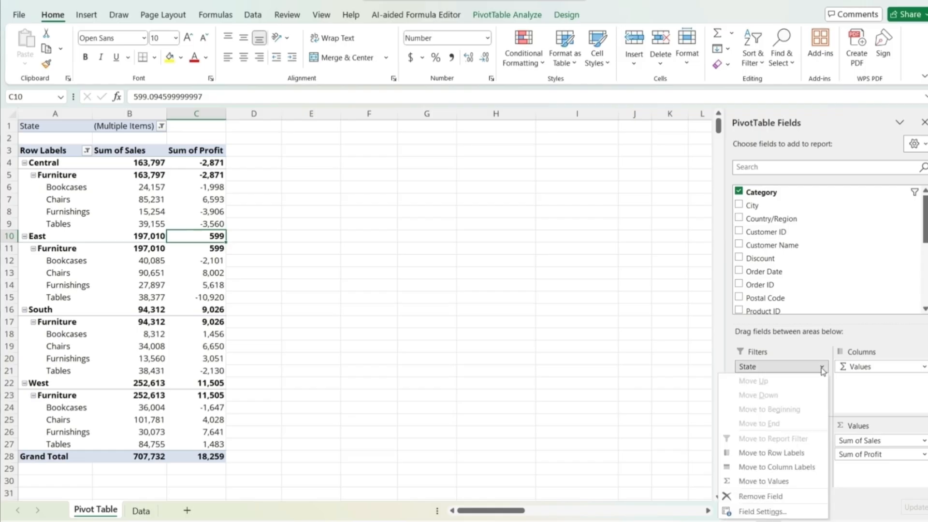
click(772, 498)
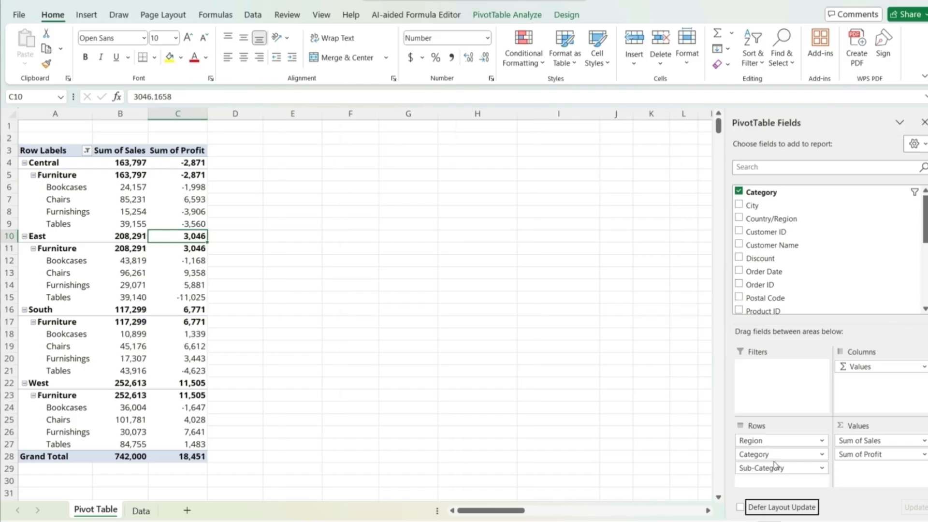
- Remove the Region and Category fields from the PivotTable's rows, leaving Sub-Category as the only row field
click(822, 441)
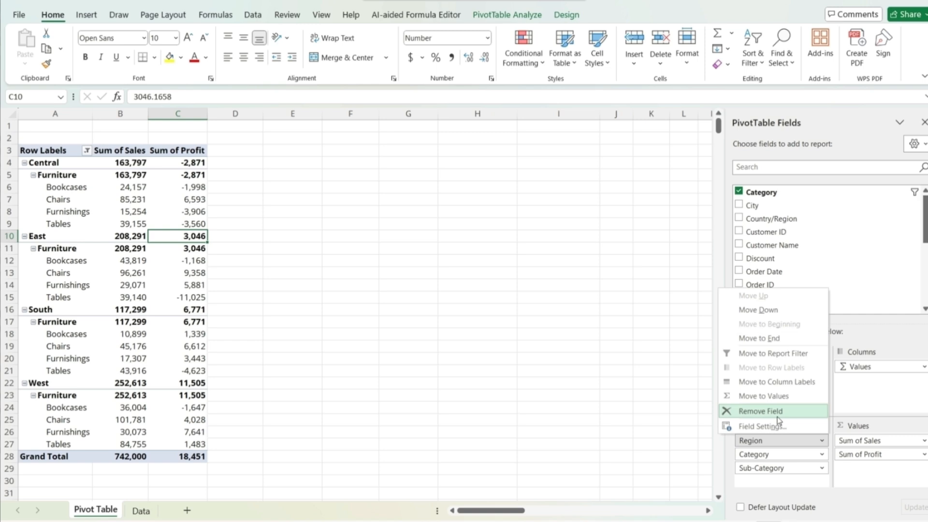
click(760, 411)
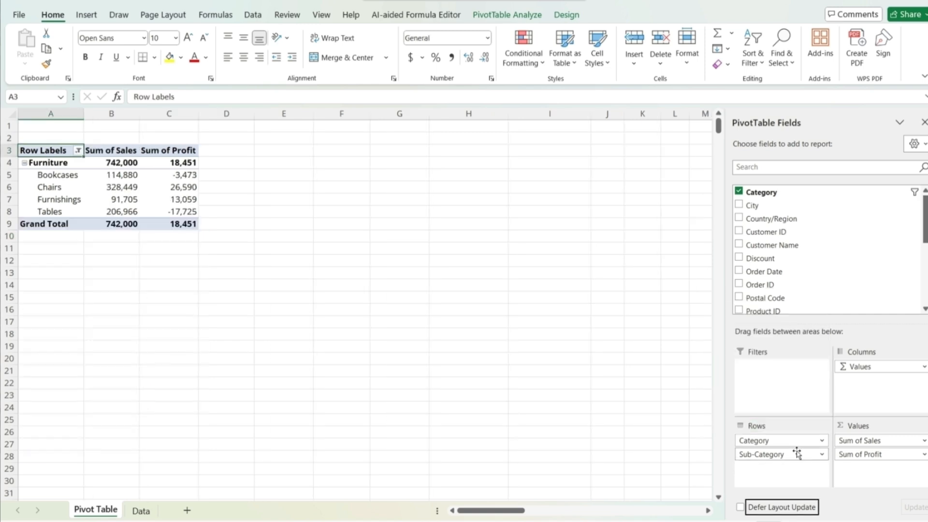
click(822, 441)
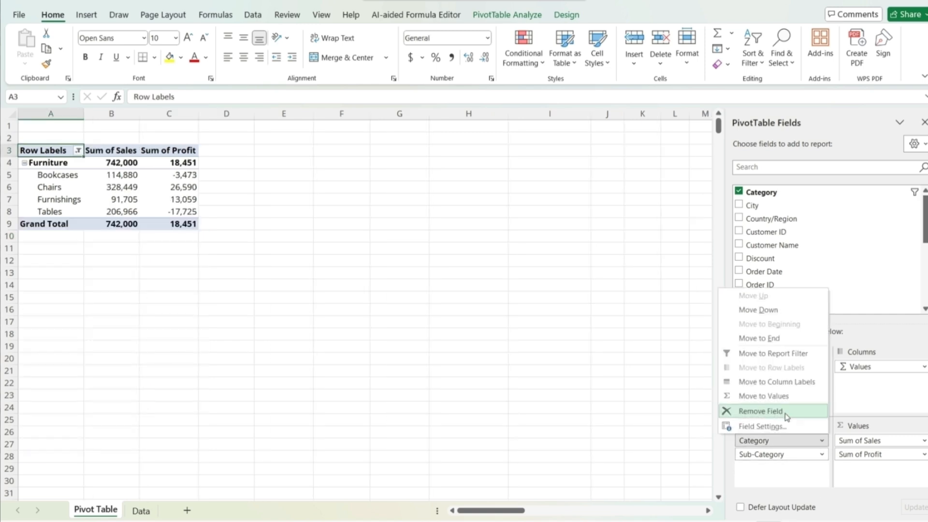
click(786, 417)
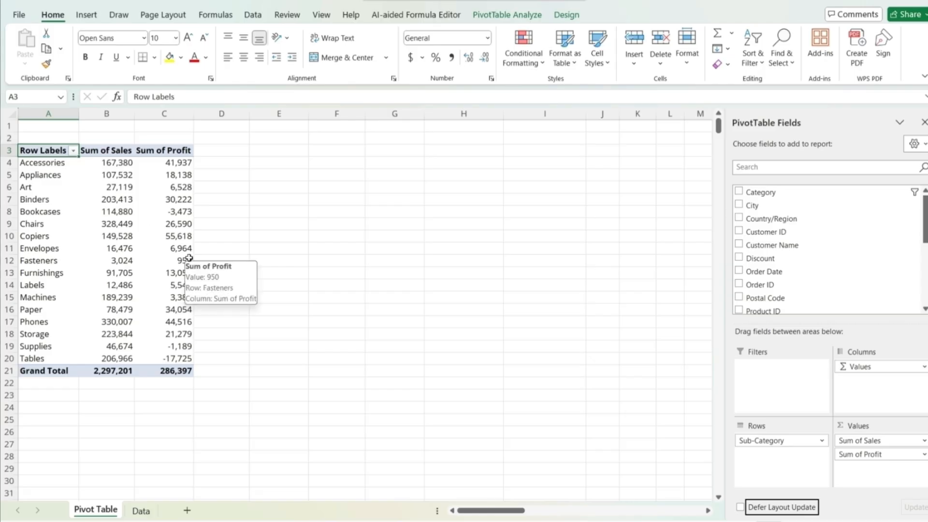
- Insert slicers for the Category and Region fields of the PivotTable
click(290, 182)
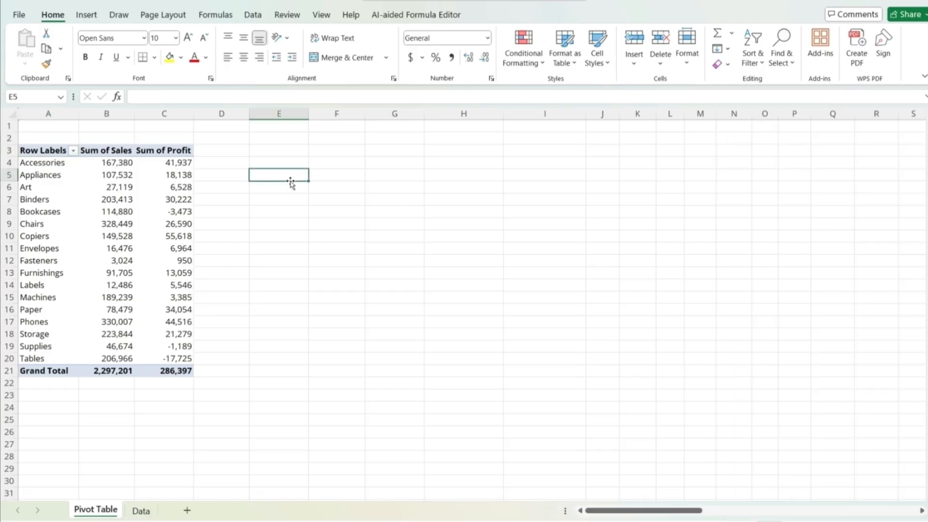
click(141, 184)
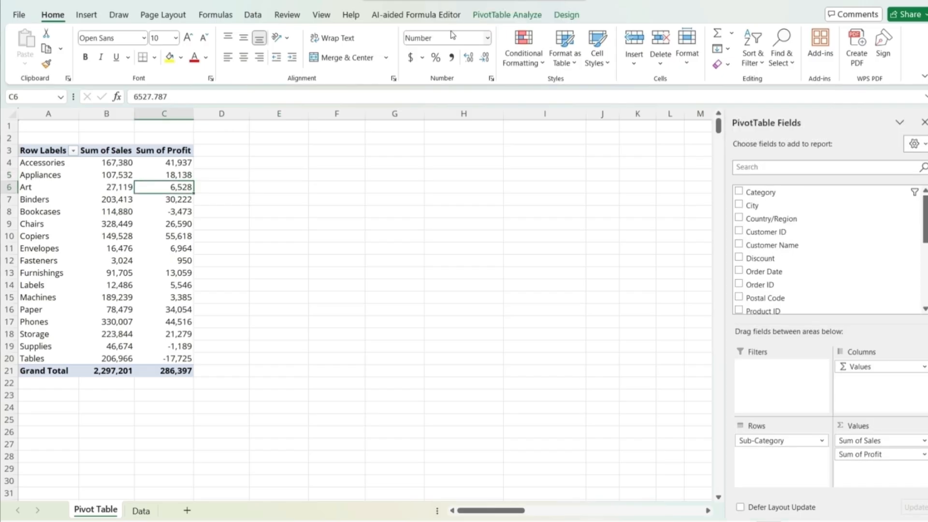
click(513, 21)
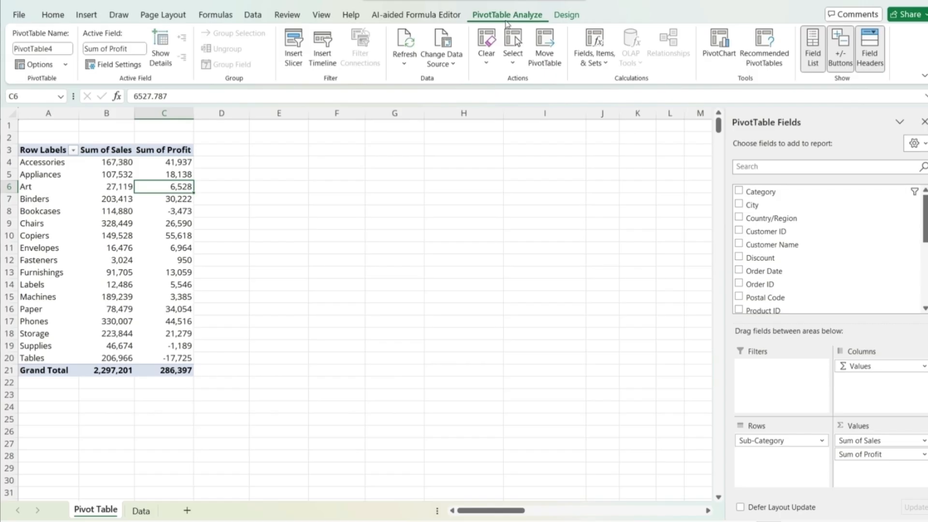
click(291, 56)
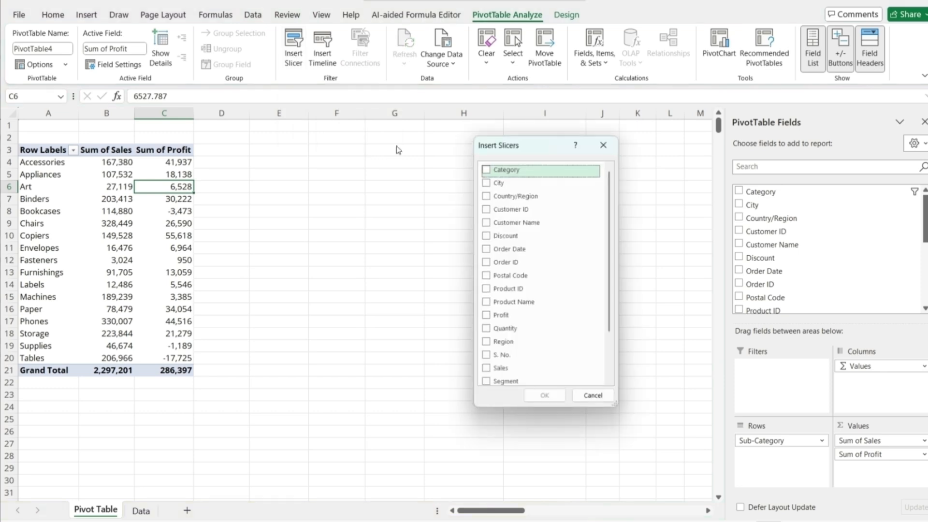
click(489, 172)
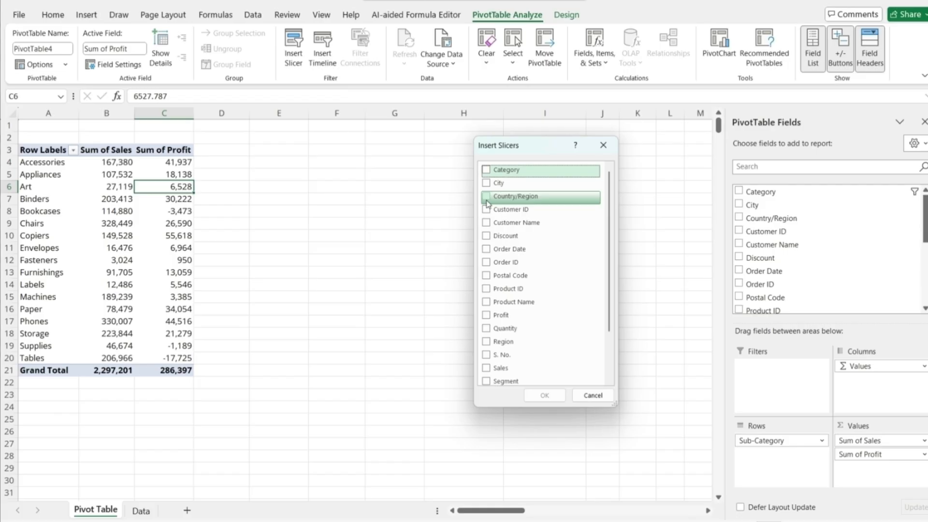
click(487, 171)
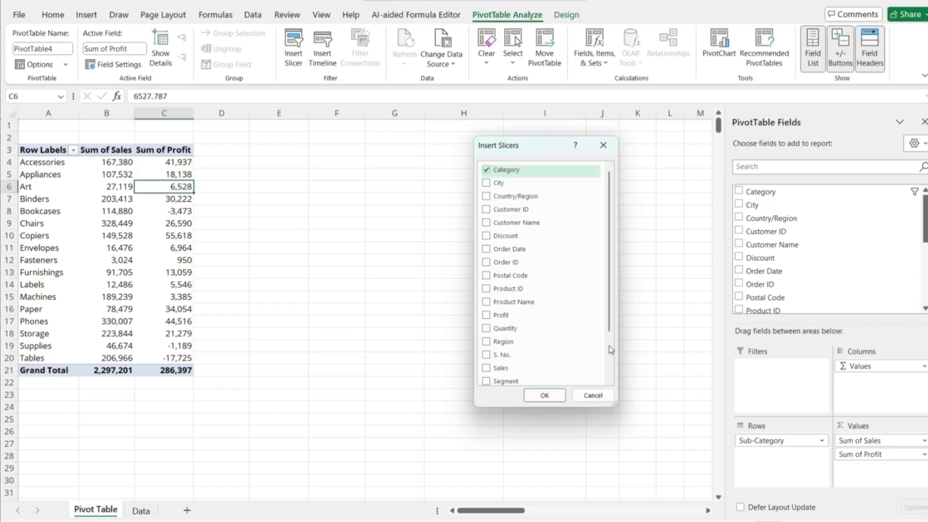
click(492, 346)
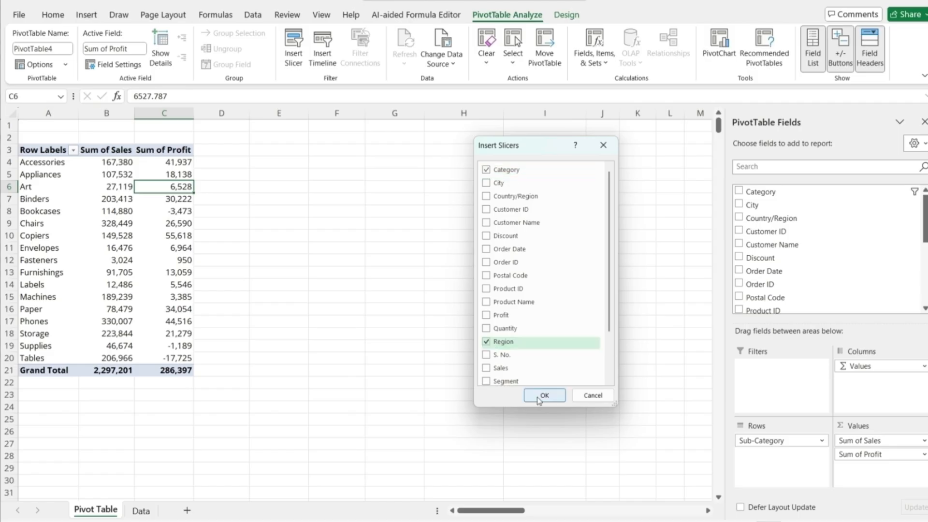
click(544, 395)
- Move the overlapping Category and Region slicers apart and apply the light yellow slicer style to the Category slicer
drag(416, 380, 524, 339)
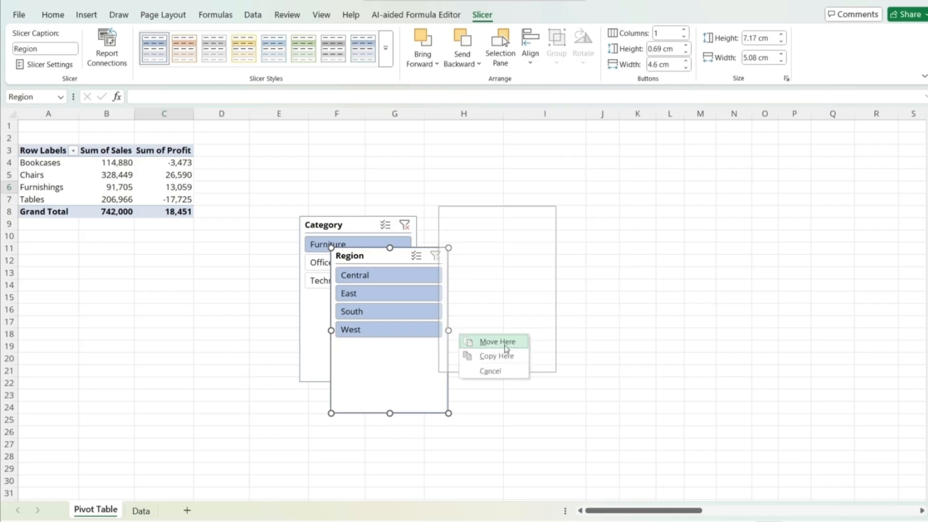
click(497, 342)
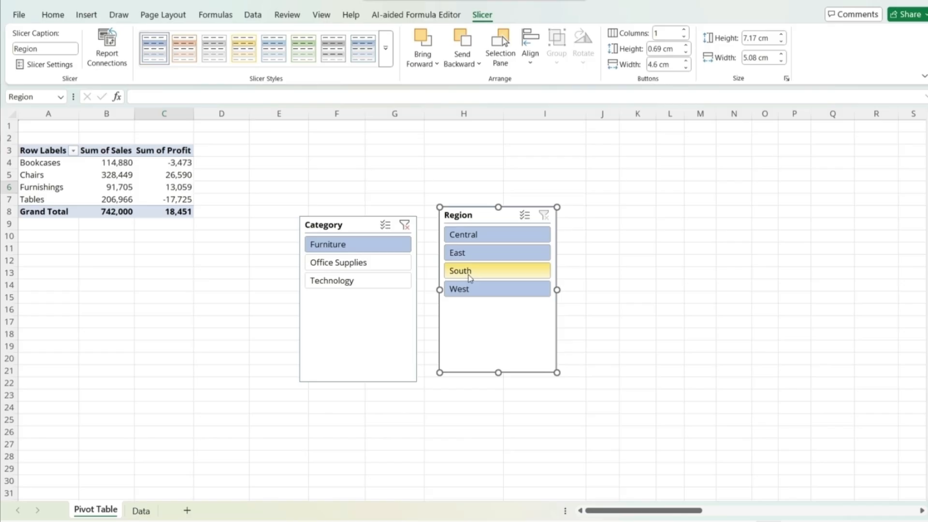
drag(333, 234, 328, 188)
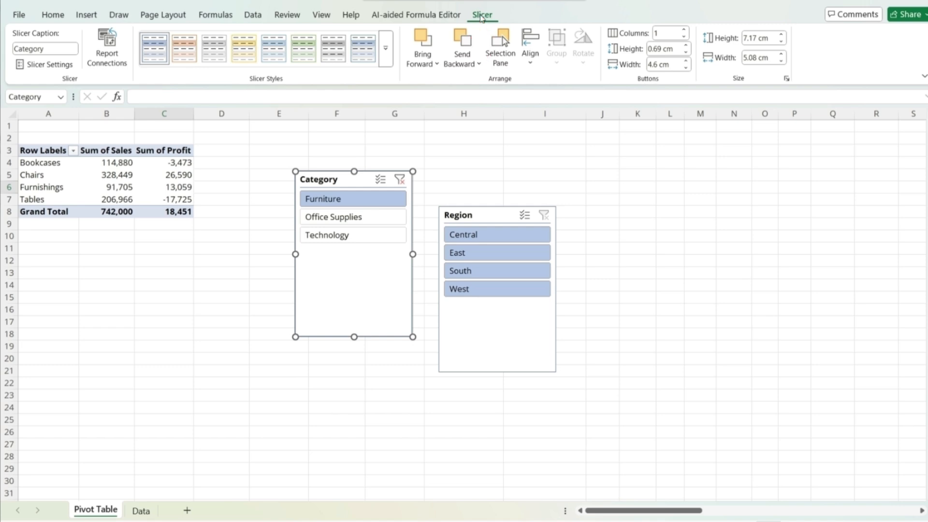
click(385, 54)
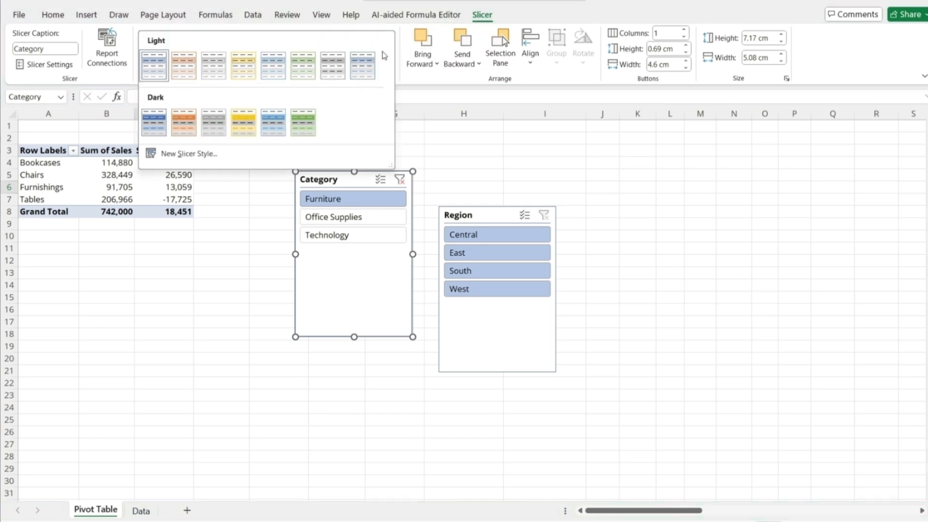
click(243, 66)
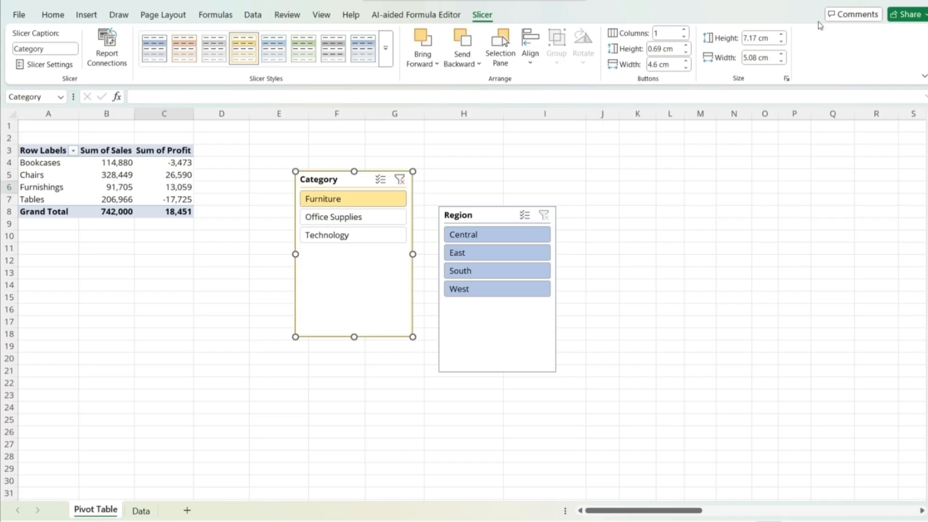
- Arrange the Region slicer's buttons in 4 columns, widen it to about 12.8 cm and shorten it to fit one row of buttons
click(548, 317)
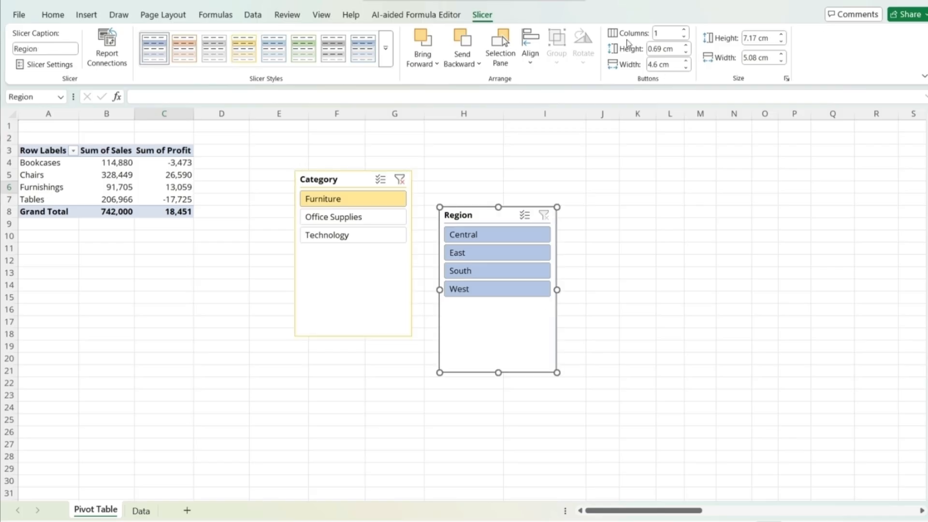
click(686, 31)
click(686, 31)
click(686, 30)
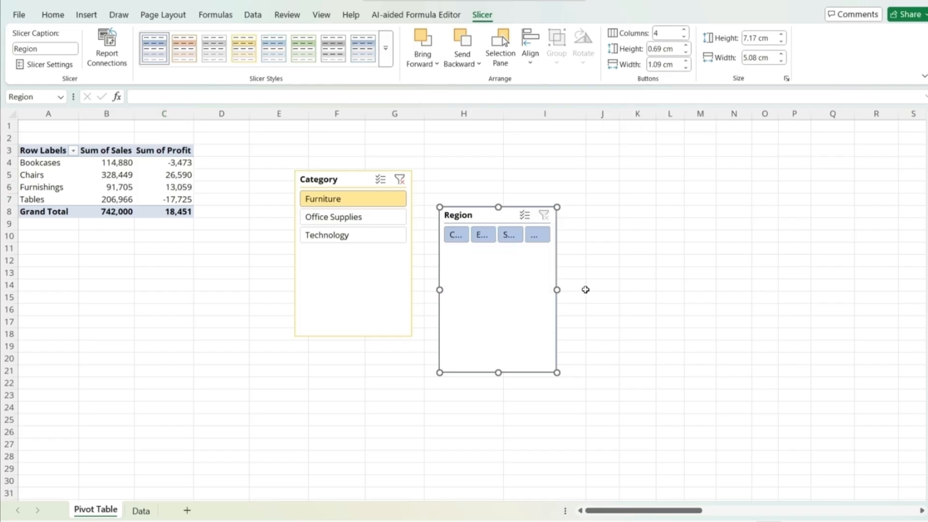
drag(555, 290, 734, 290)
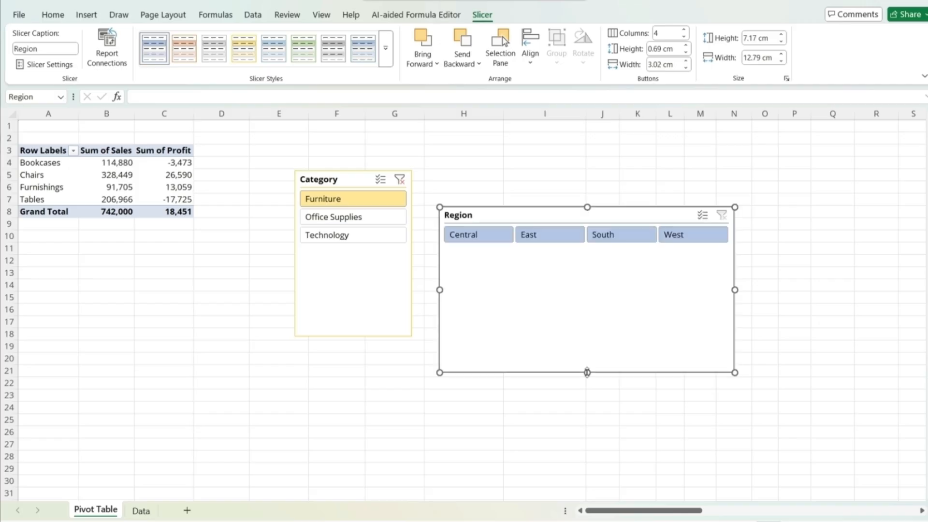
drag(586, 372, 562, 251)
click(573, 295)
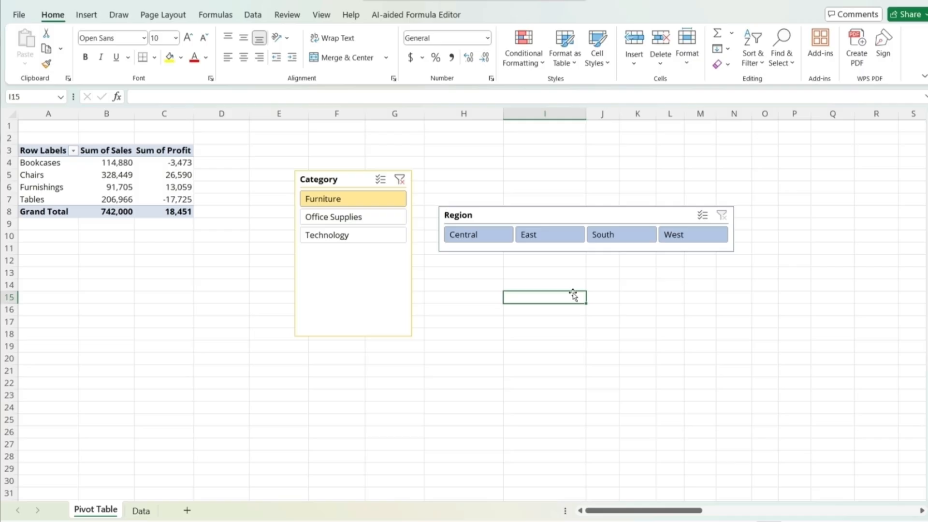
- Filter the PivotTable to the South region with the Region slicer and clear that slicer's filter again
click(622, 234)
click(772, 238)
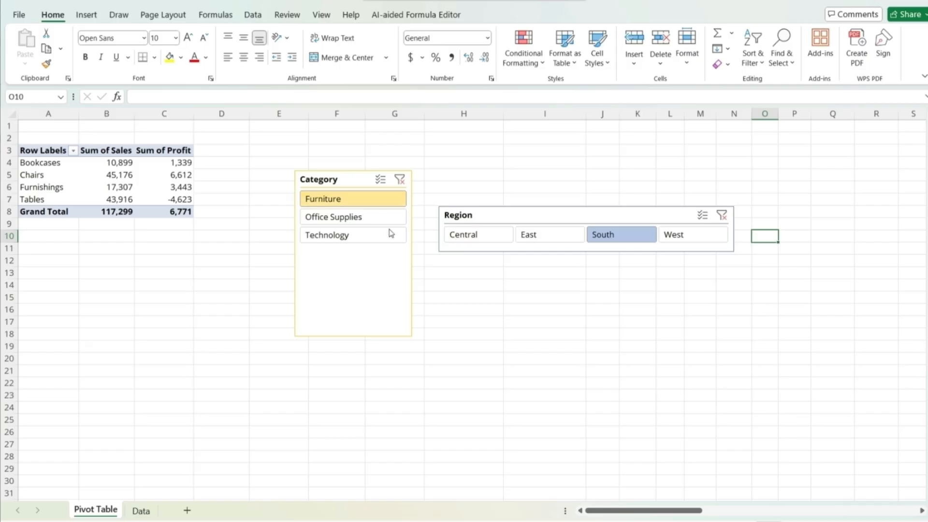
click(548, 320)
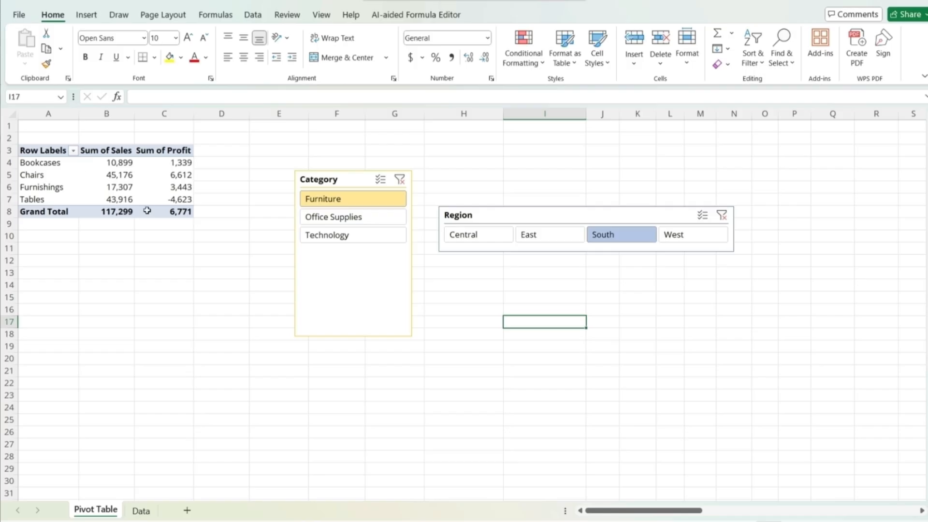
mouse_move(147, 211)
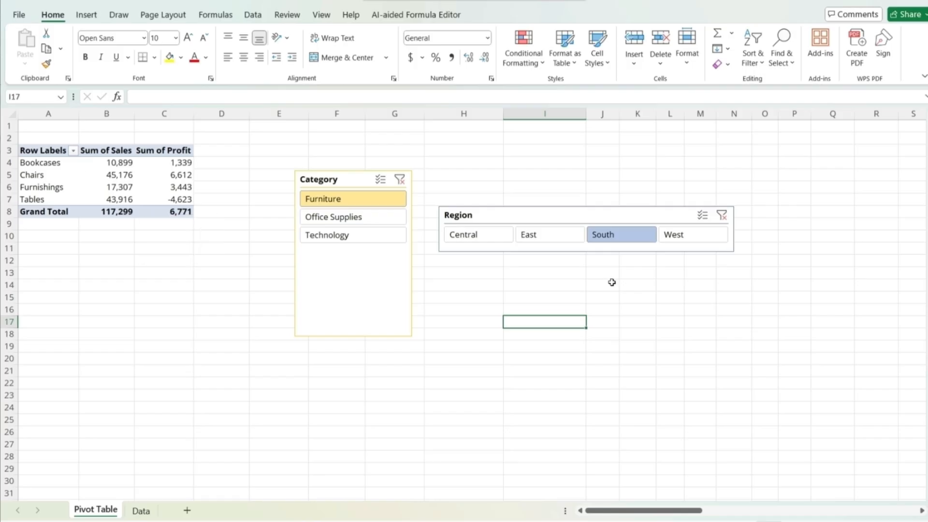
click(722, 216)
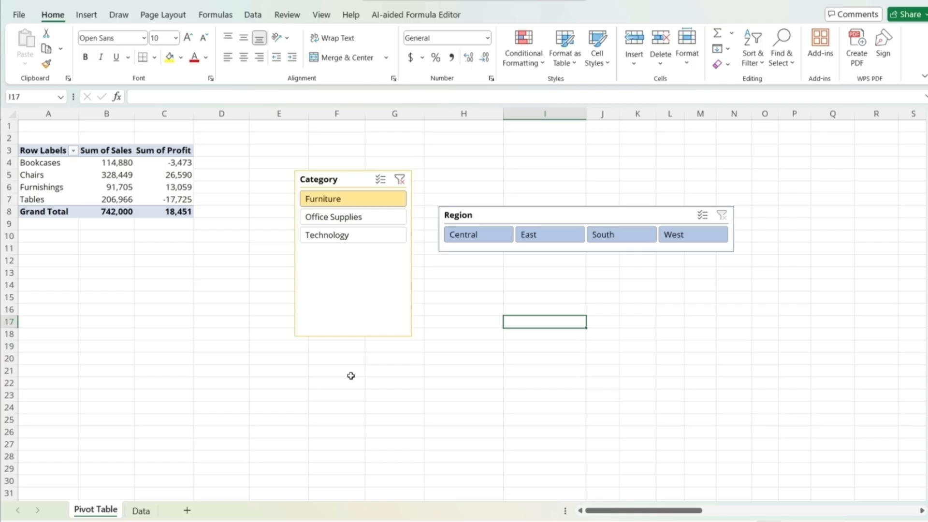
- Add Office Supplies to the Category slicer's selection and filter the Region slicer to Central and South
click(341, 221)
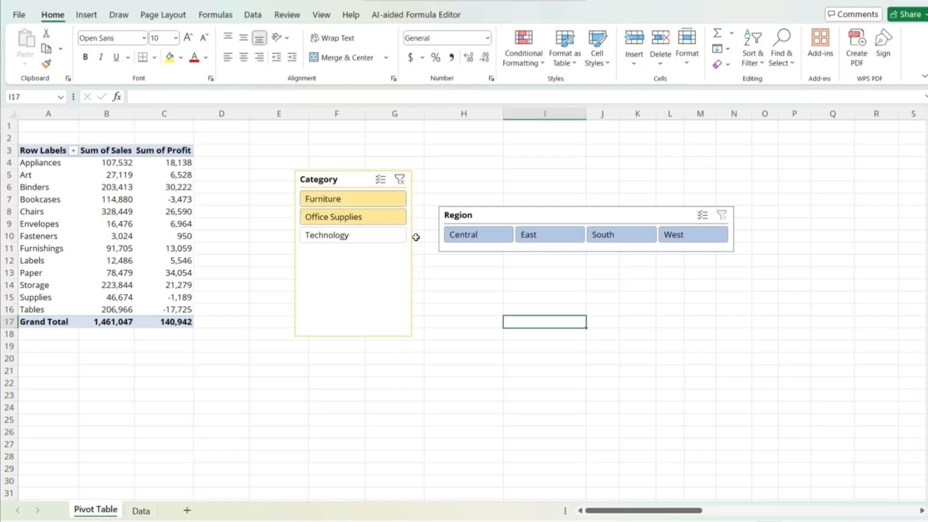
click(479, 240)
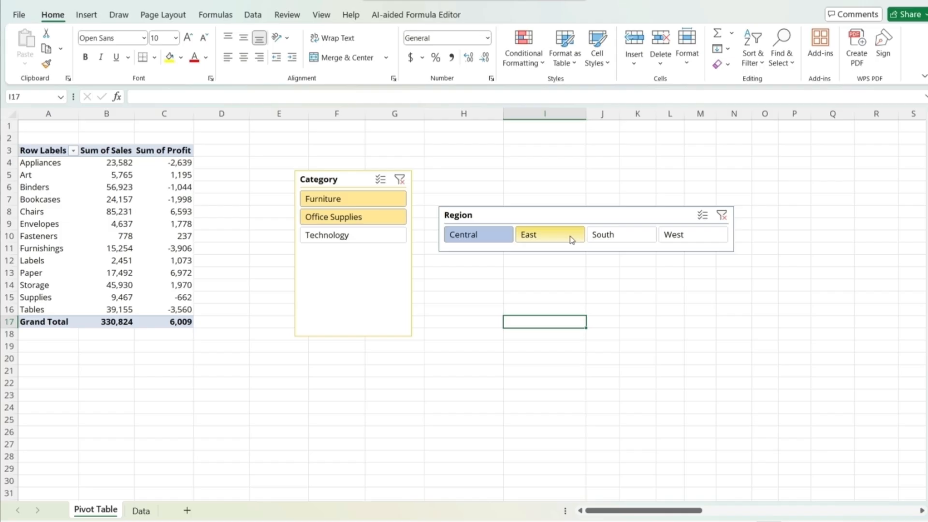
ctrl+click(614, 244)
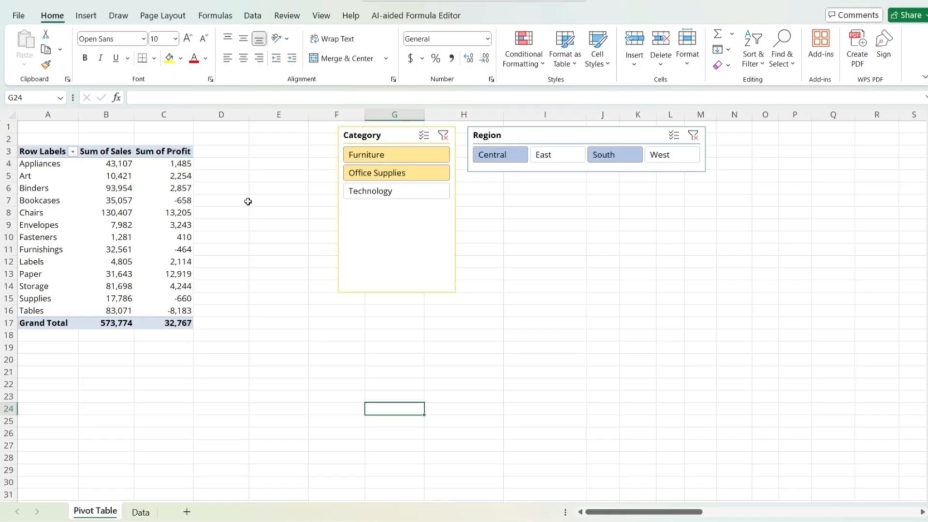
- Insert a Ship Date timeline for the PivotTable and enlarge it to about 12.1 cm wide and 4.7 cm high
click(172, 190)
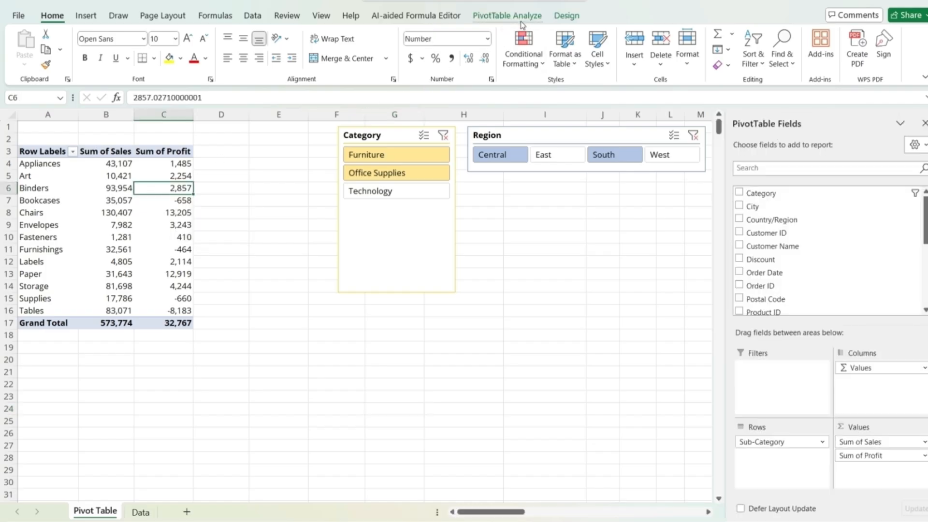
click(521, 18)
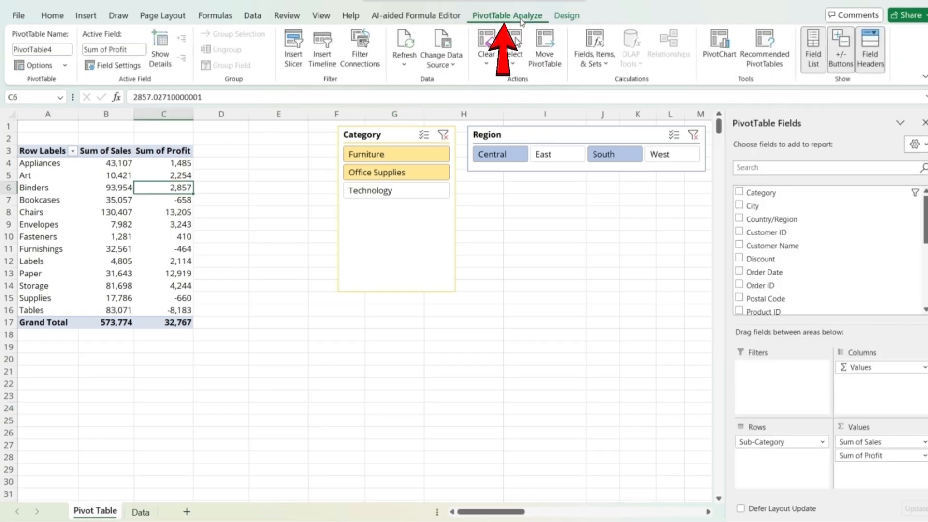
click(322, 46)
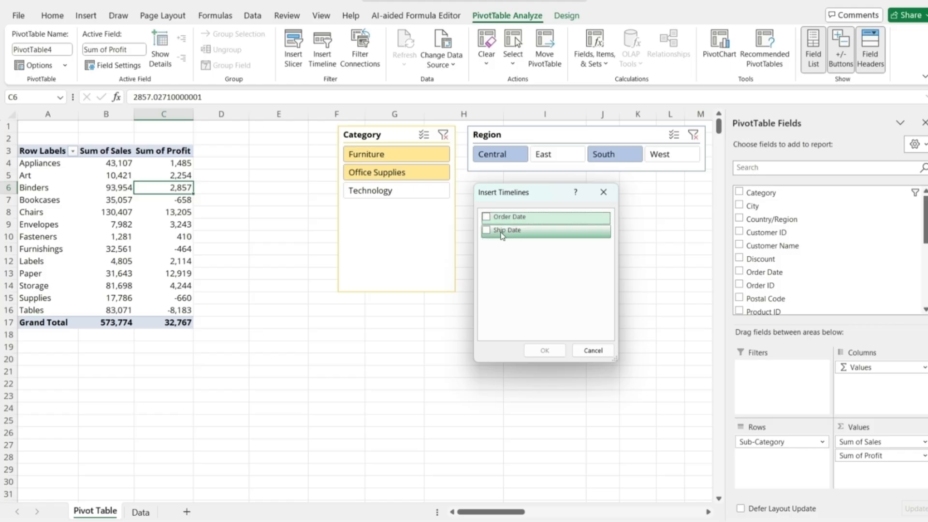
click(485, 231)
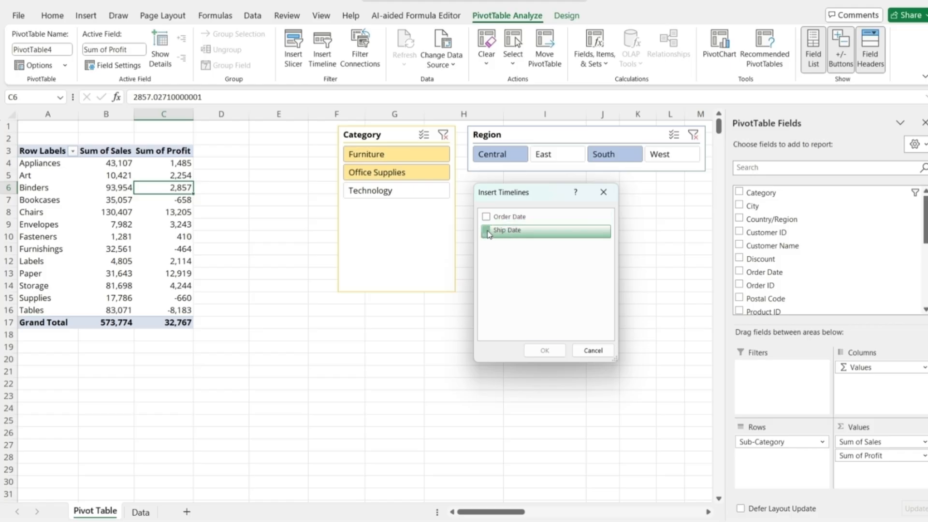
click(545, 351)
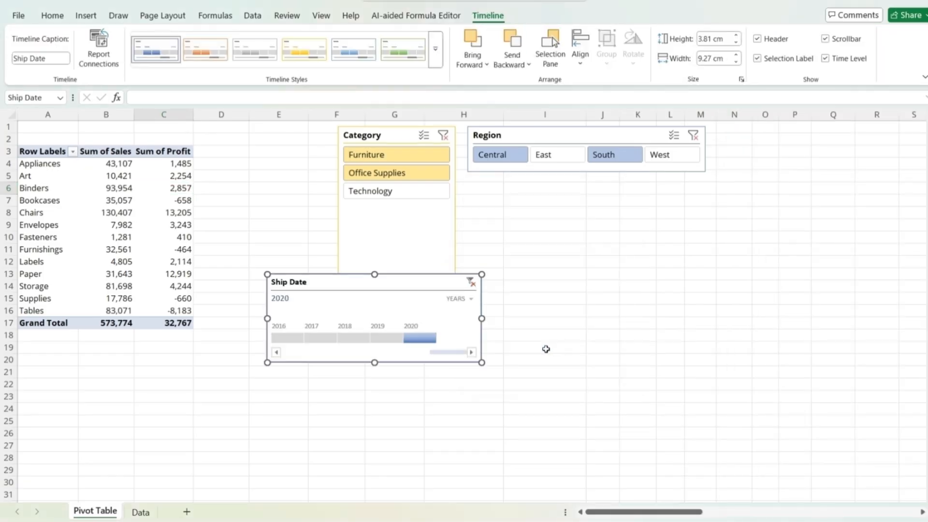
drag(483, 364, 547, 383)
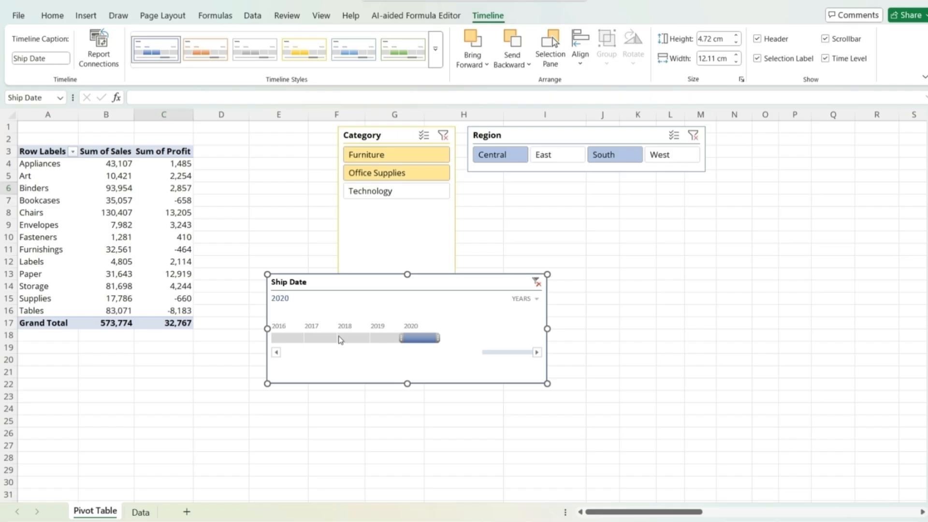
- Filter the PivotTable with the Ship Date timeline by 2016, 2017 and finally 2018
click(288, 339)
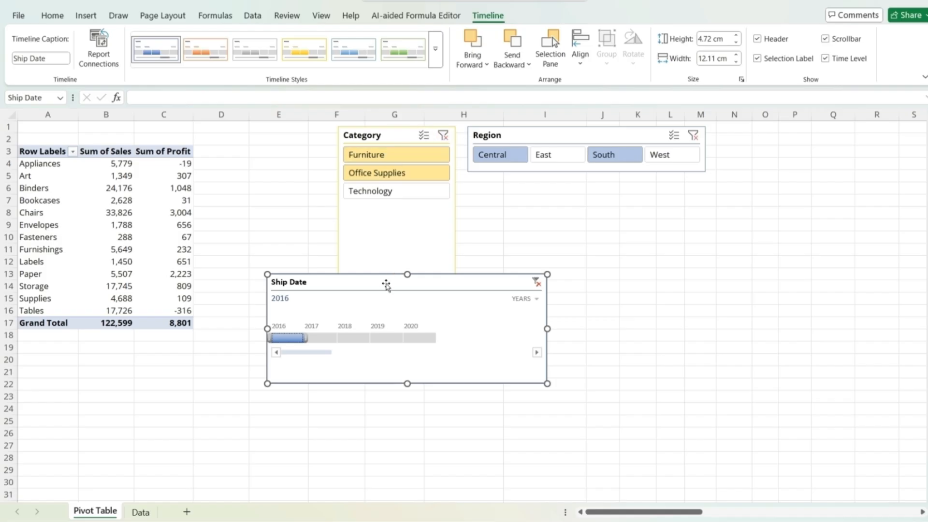
click(323, 340)
click(350, 341)
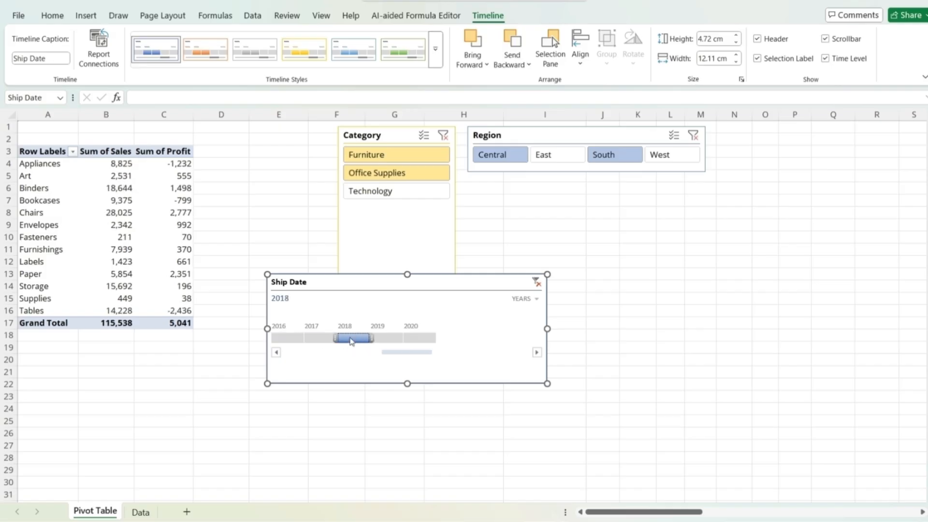
- Filter the PivotTable with the Ship Date timeline by 2019 and finally 2020
click(382, 340)
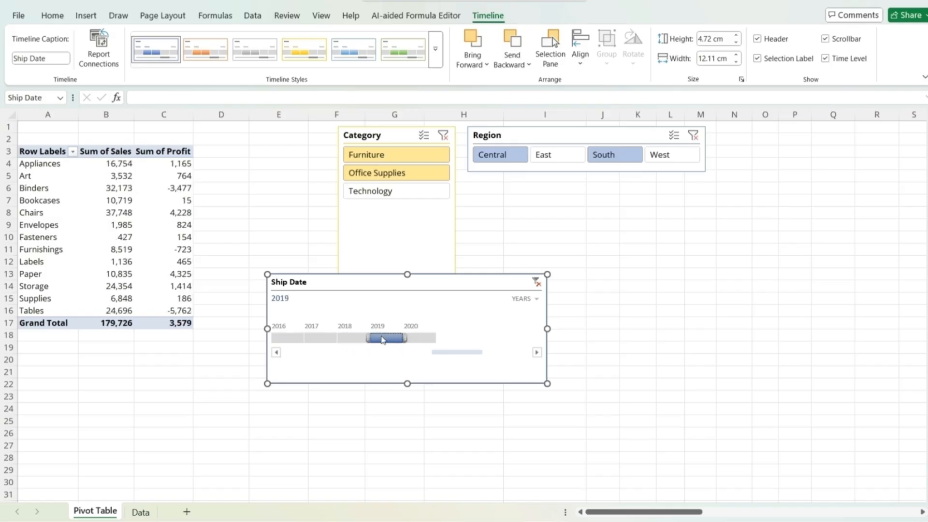
click(414, 337)
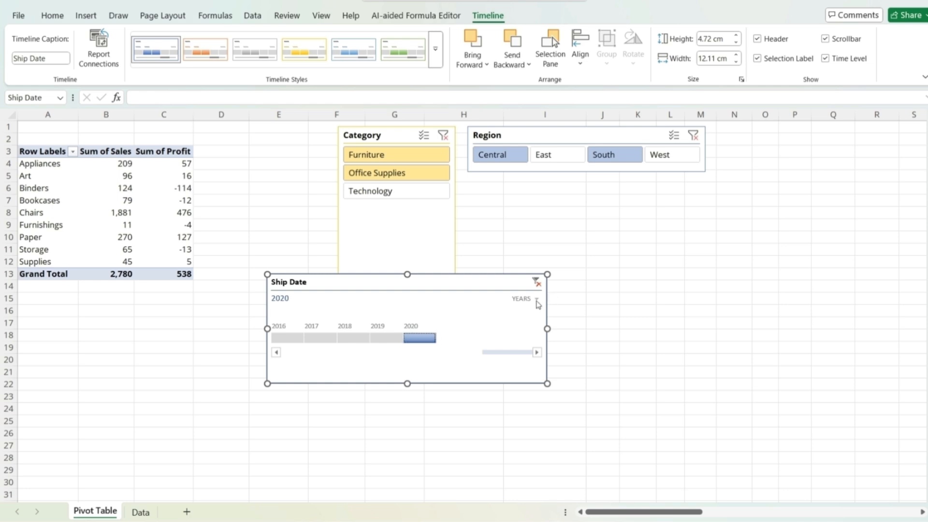
- Show the Ship Date timeline in quarters, widened to about 17 cm, and filter it to Q1 2016
click(535, 300)
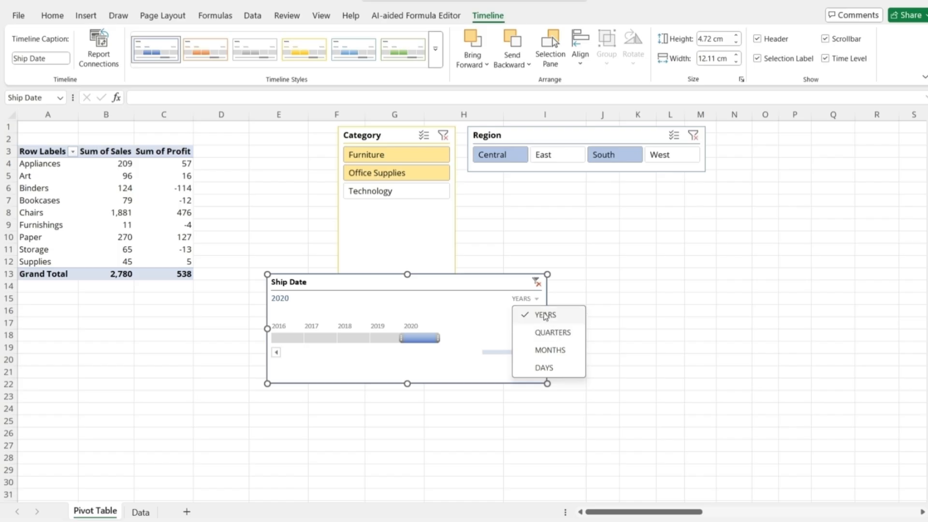
click(547, 337)
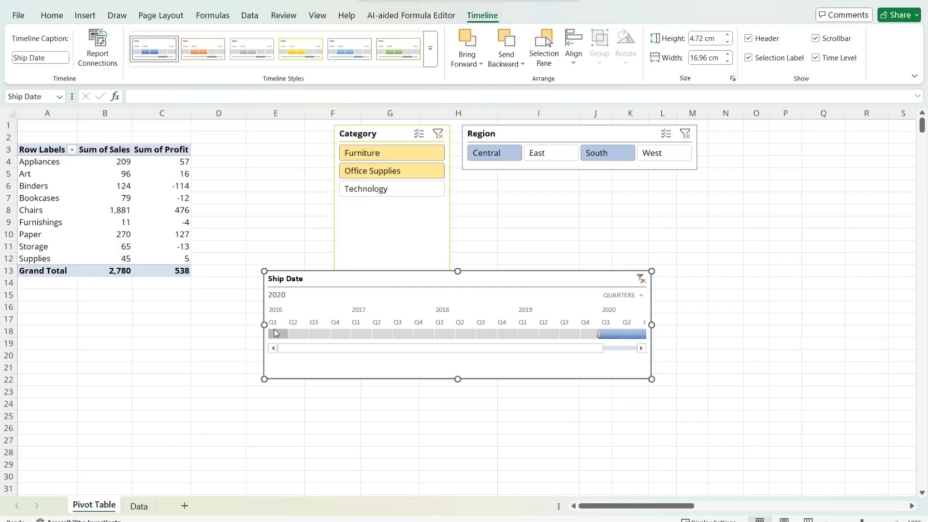
click(277, 334)
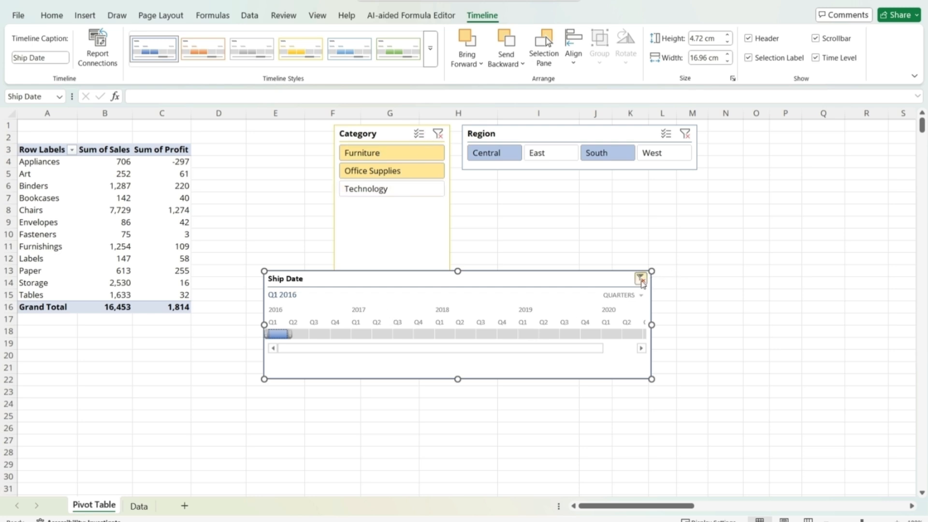
- Clear the filters of the Ship Date timeline, the Category slicer and the Region slicer
click(640, 280)
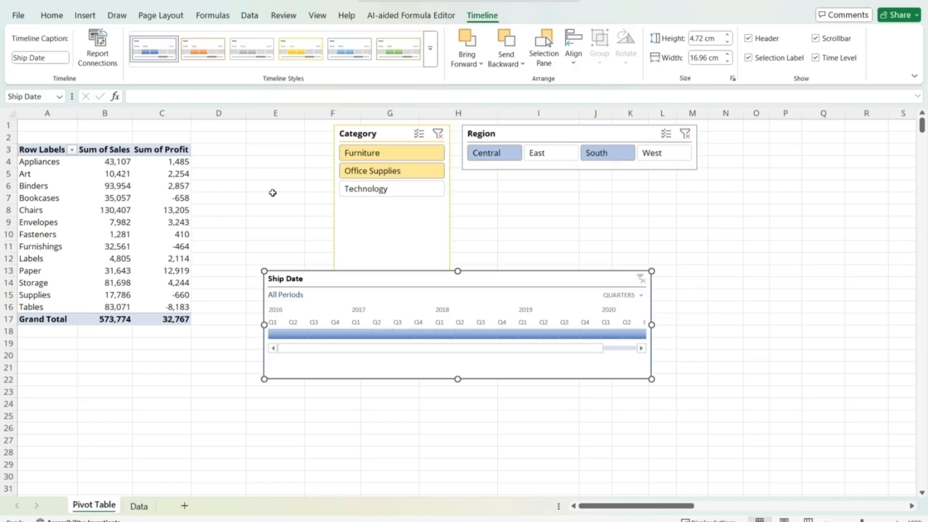
click(438, 134)
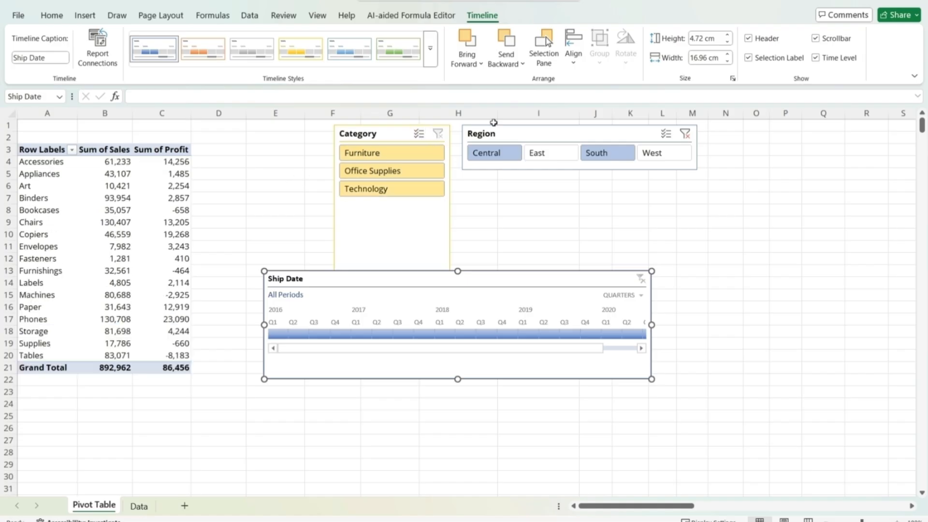
click(685, 135)
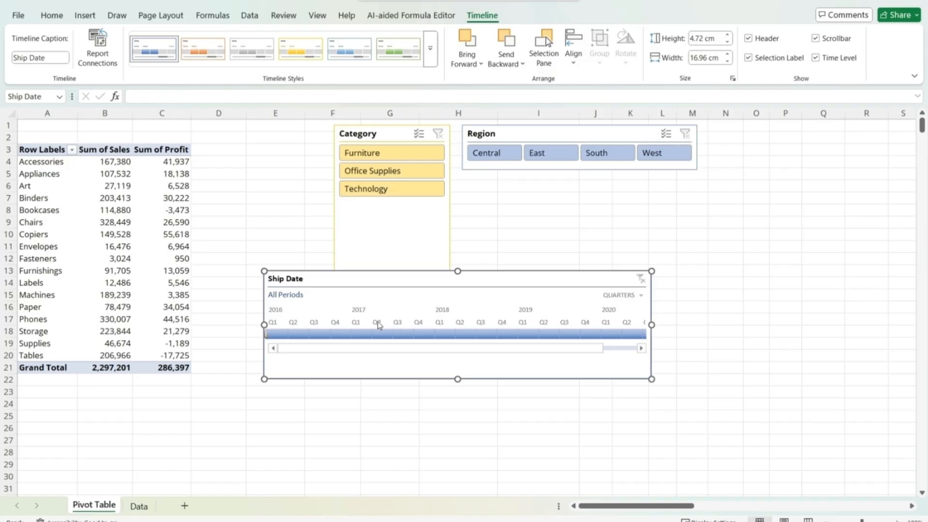
- Show the Ship Date timeline in months and filter the PivotTable by January 2018 and finally April 2018
click(621, 295)
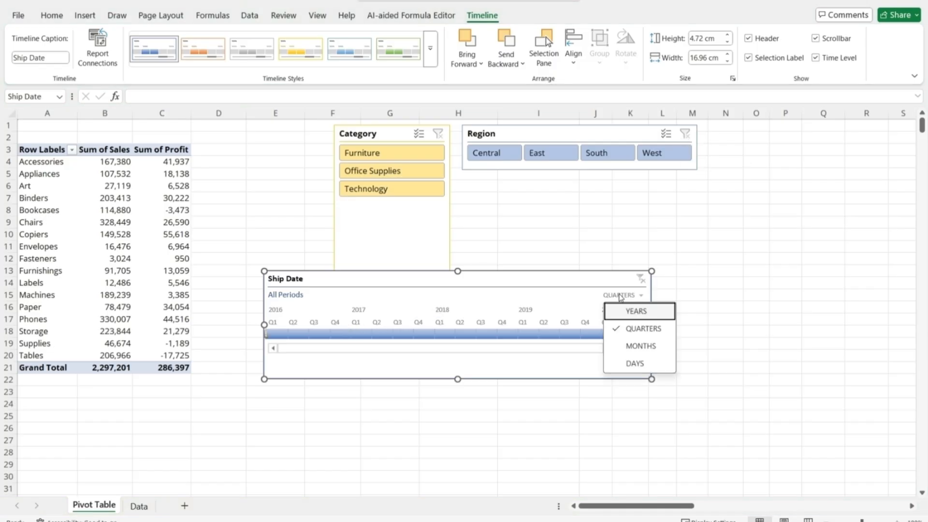
click(633, 346)
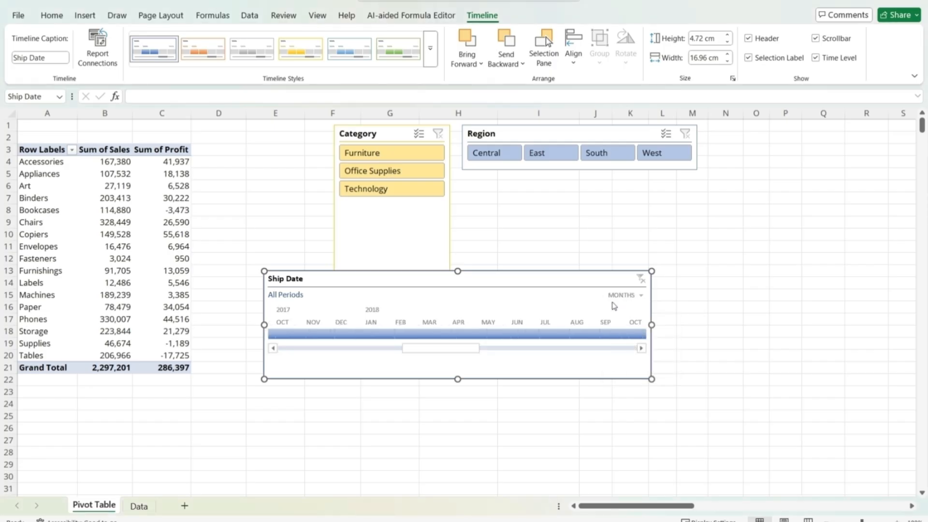
click(380, 334)
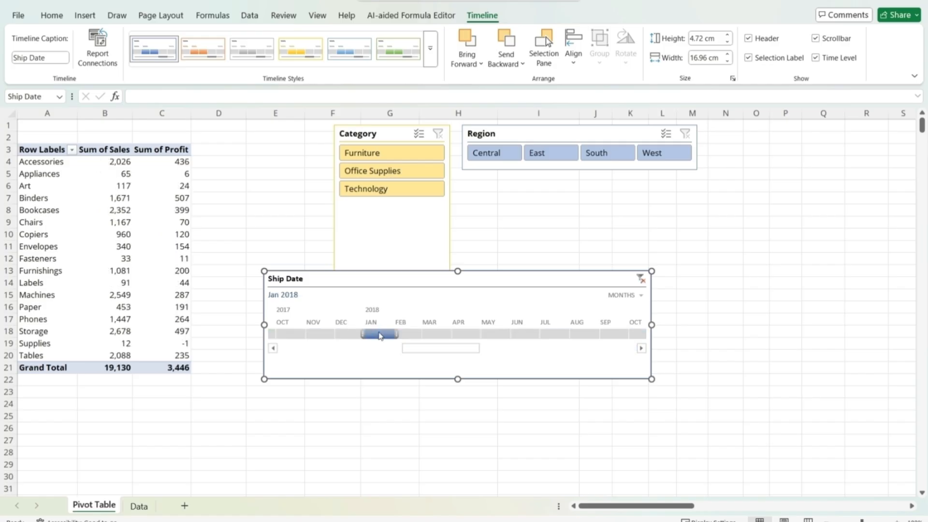
click(471, 333)
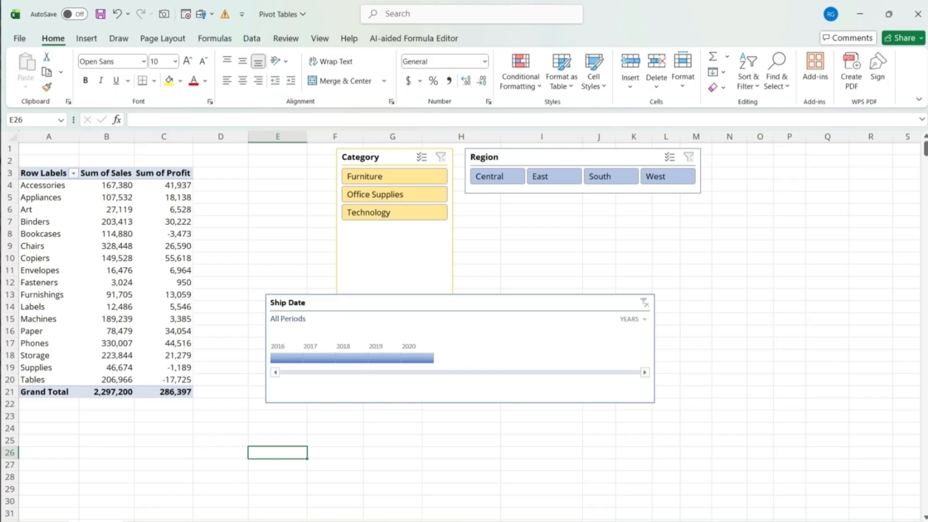
- Set the Sales value in cell R2 of the Data sheet to 1000000
click(154, 521)
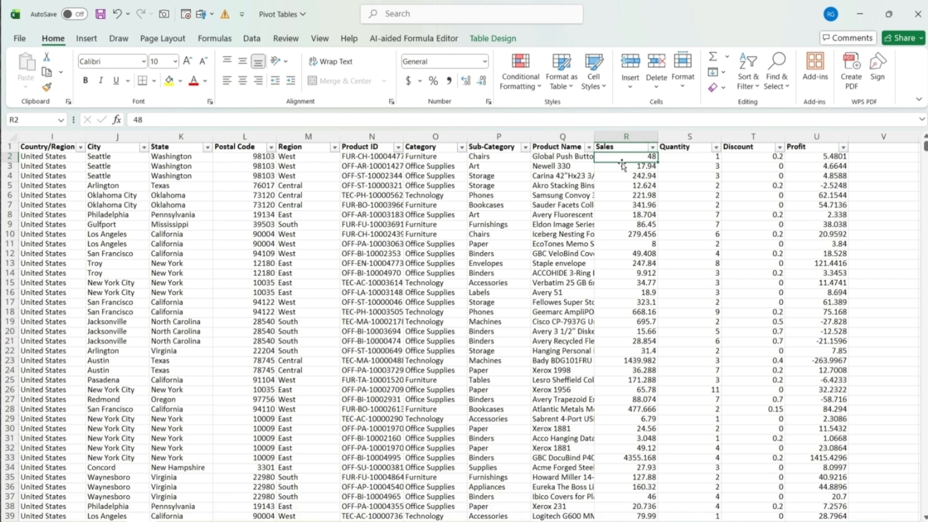
text(10)
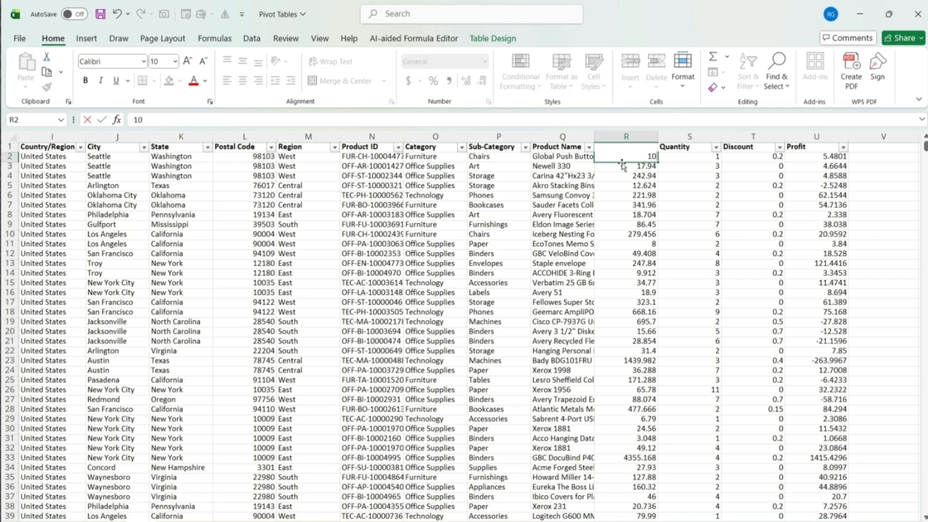
text(00000)
key(Return)
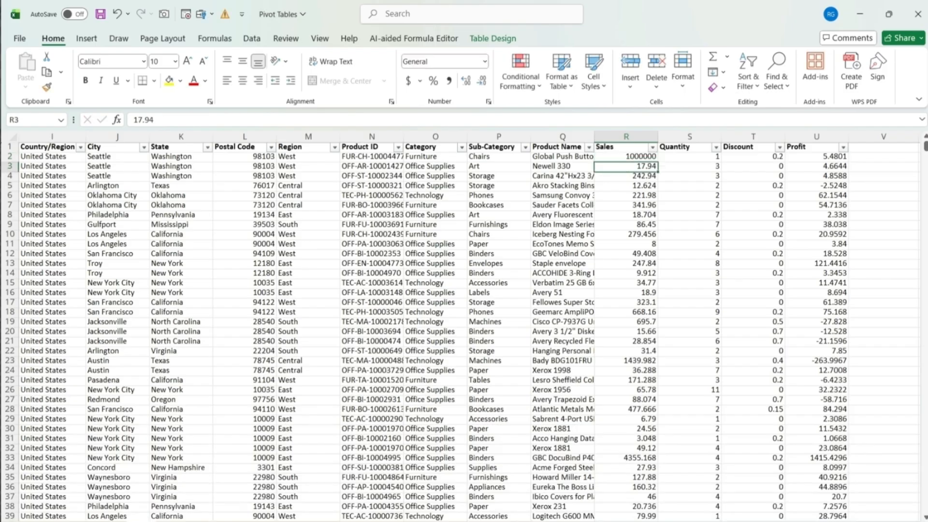
- Refresh the PivotTable on the Pivot Table sheet and check the Sum of Sales grand total
click(97, 521)
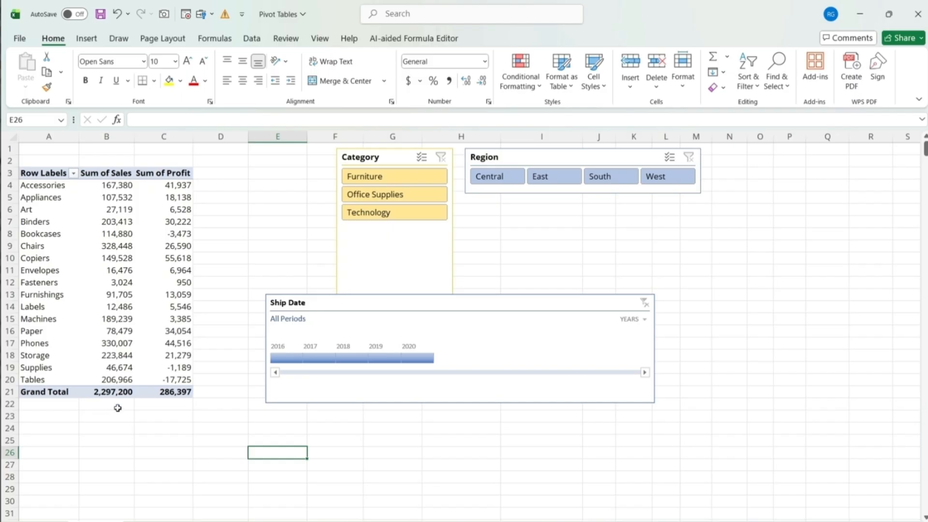
click(48, 221)
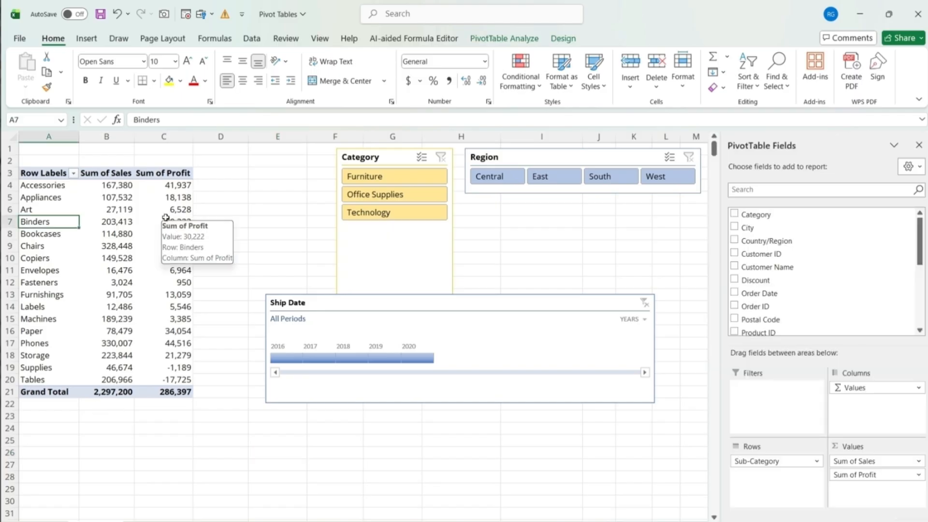
click(119, 219)
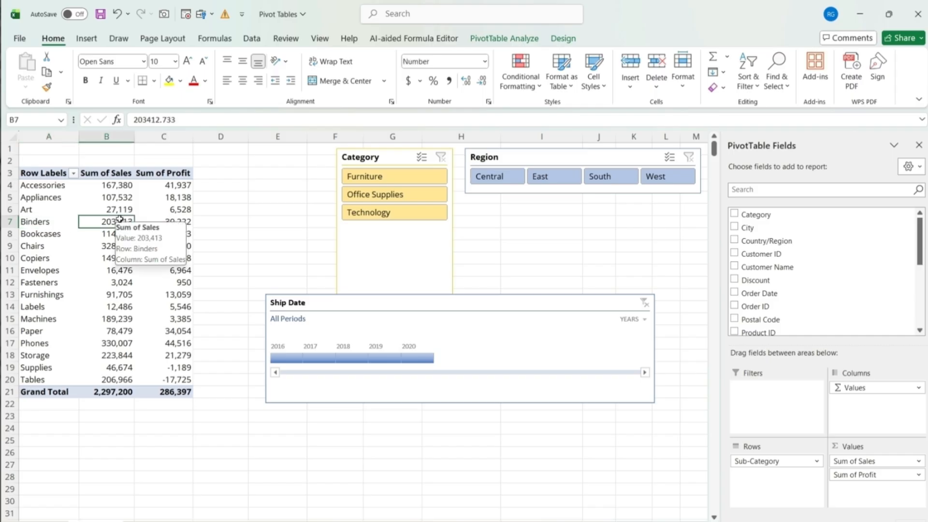
right_click(120, 219)
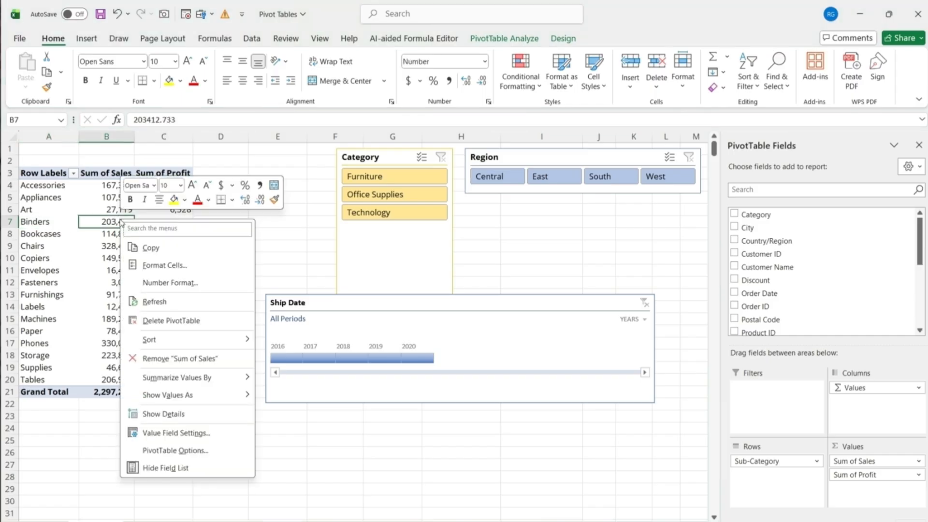
click(161, 303)
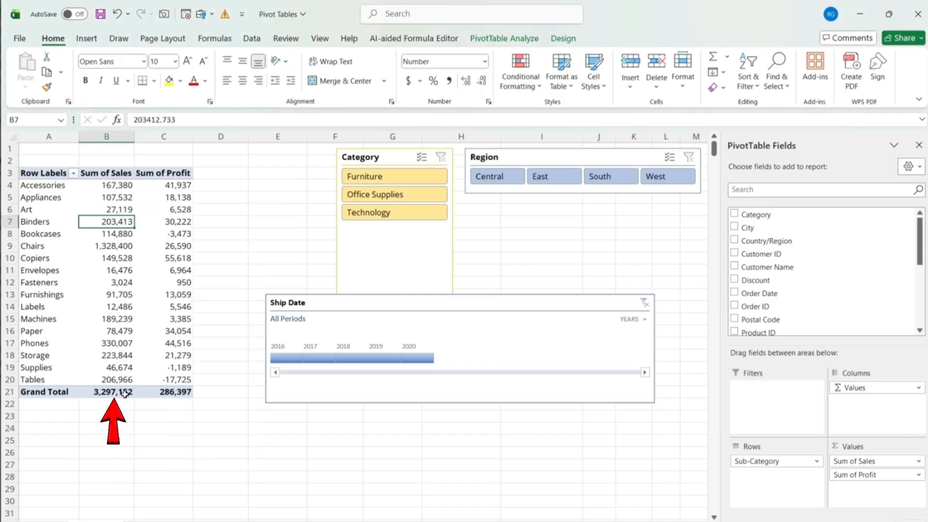
mouse_move(122, 387)
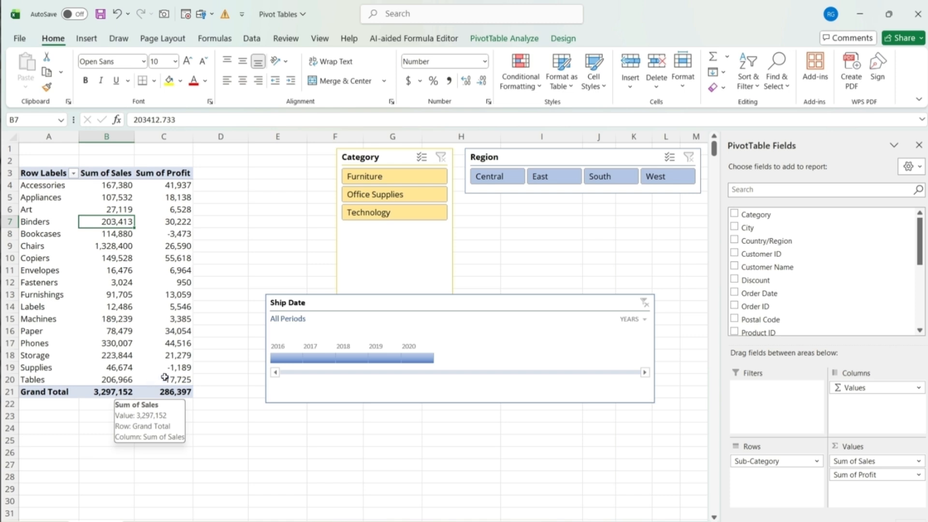
click(212, 315)
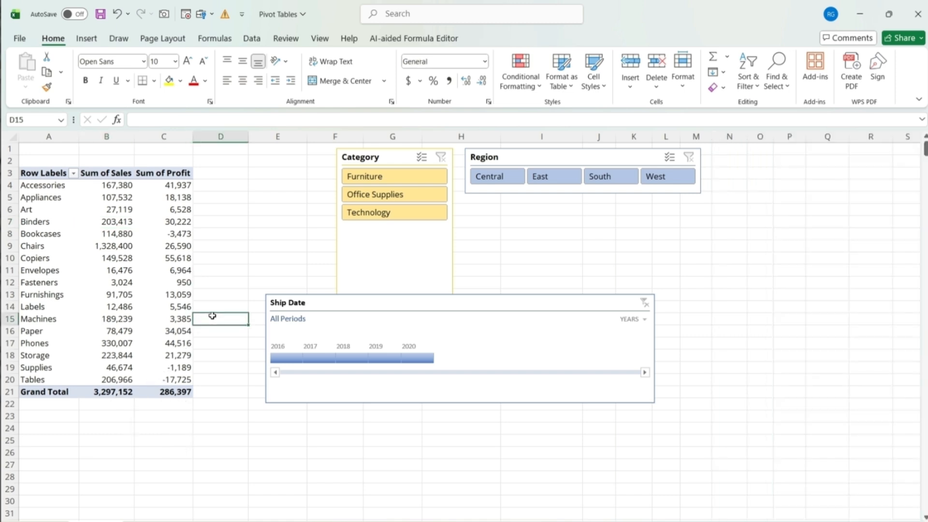
- Set the Sales value in cell R2 of the Data sheet to 48
click(139, 520)
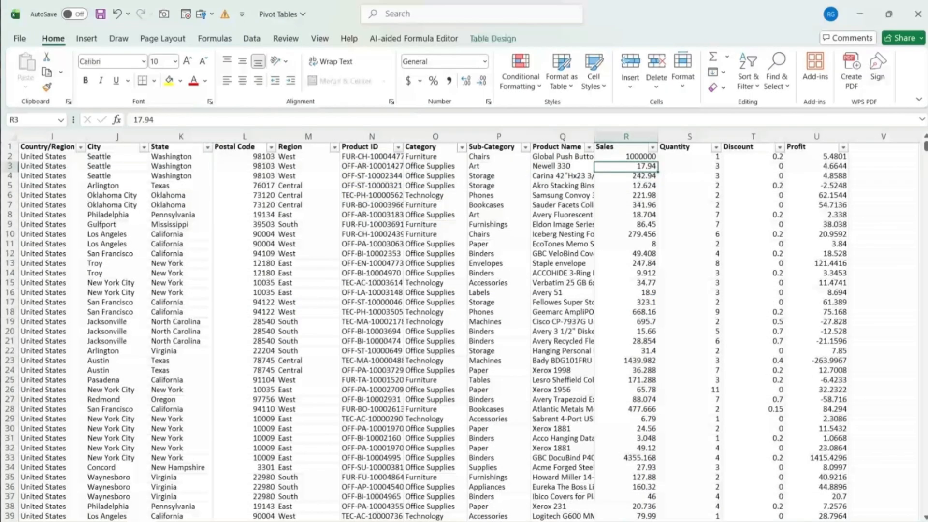
click(639, 156)
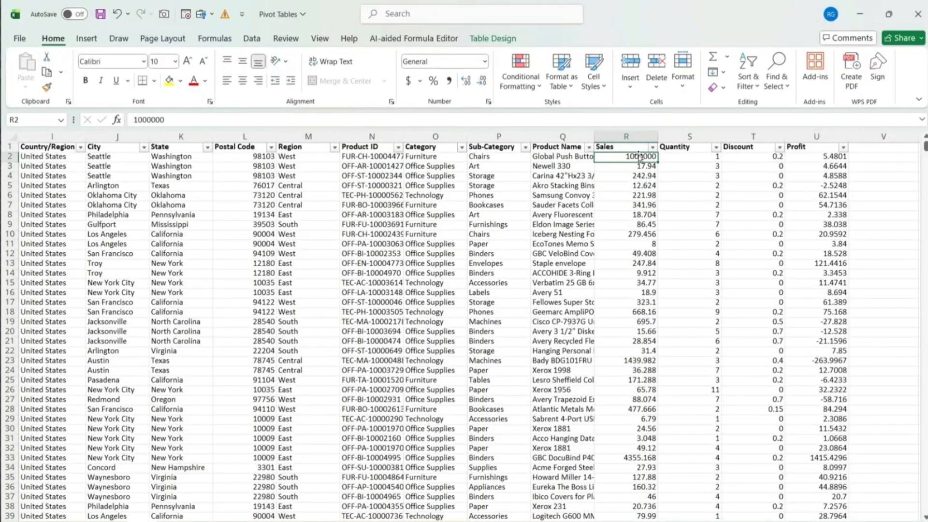
text(48)
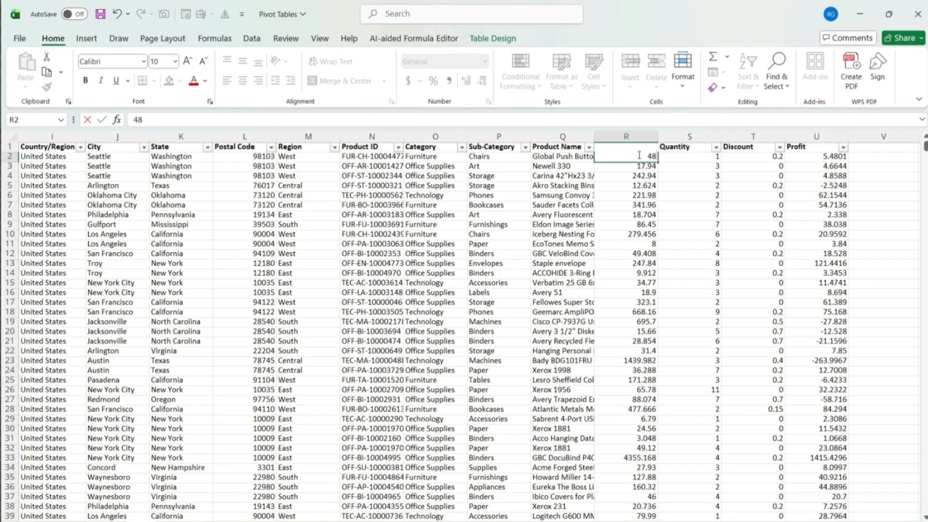
key(Return)
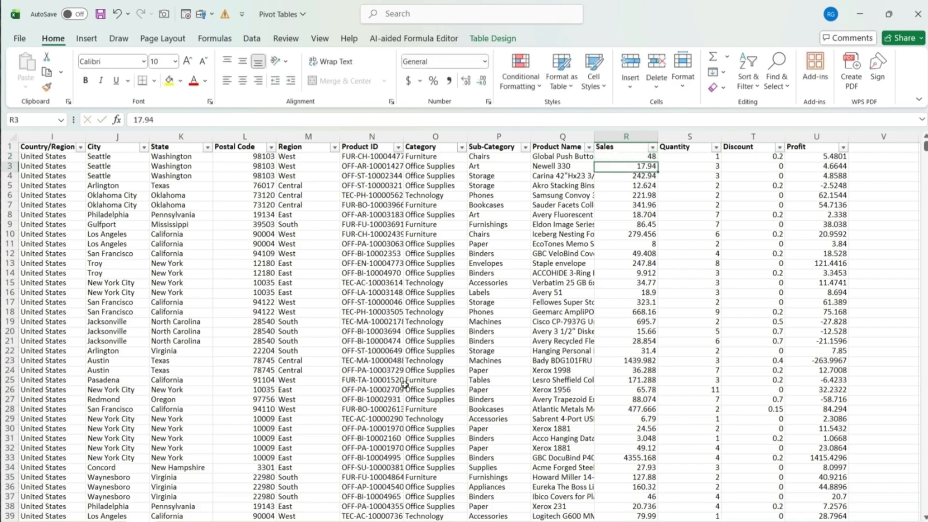
- Refresh the PivotTable on the Pivot Table sheet with the restored Sales value and leave the table
click(95, 521)
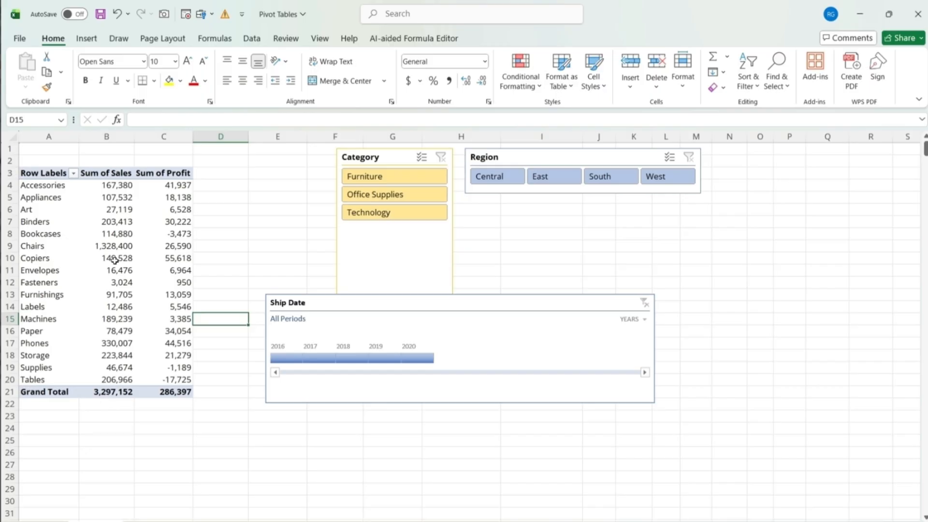
click(118, 212)
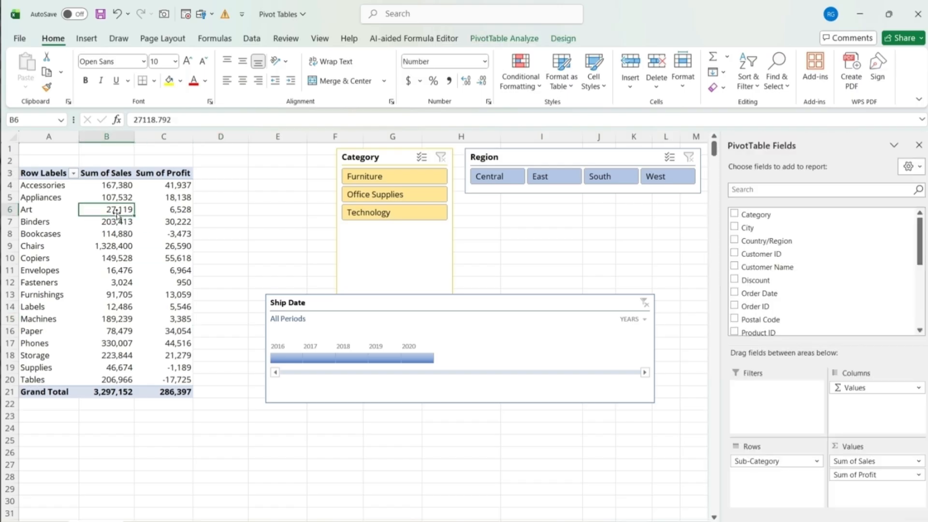
right_click(92, 208)
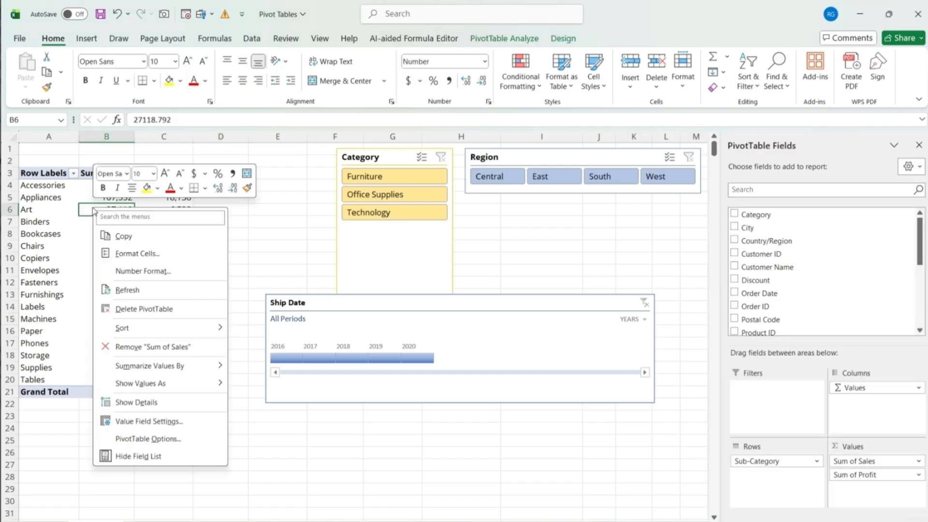
click(140, 290)
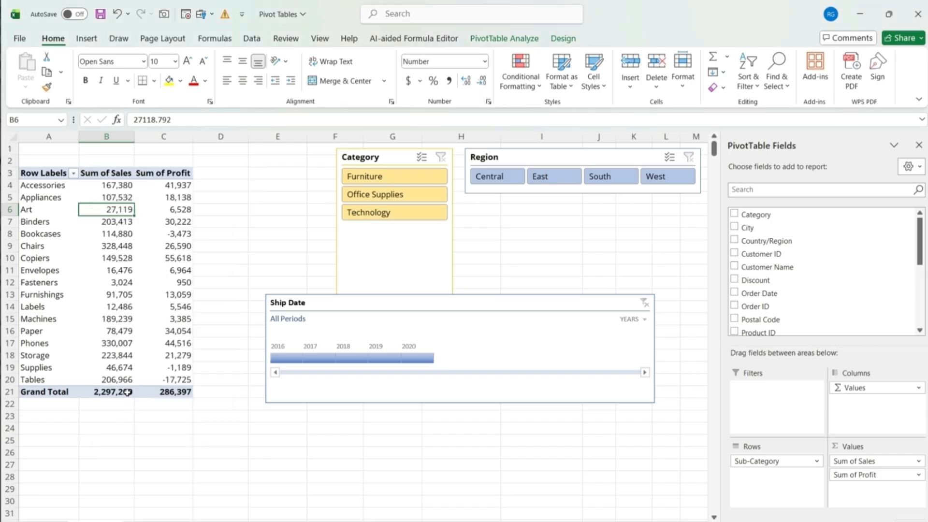
click(151, 427)
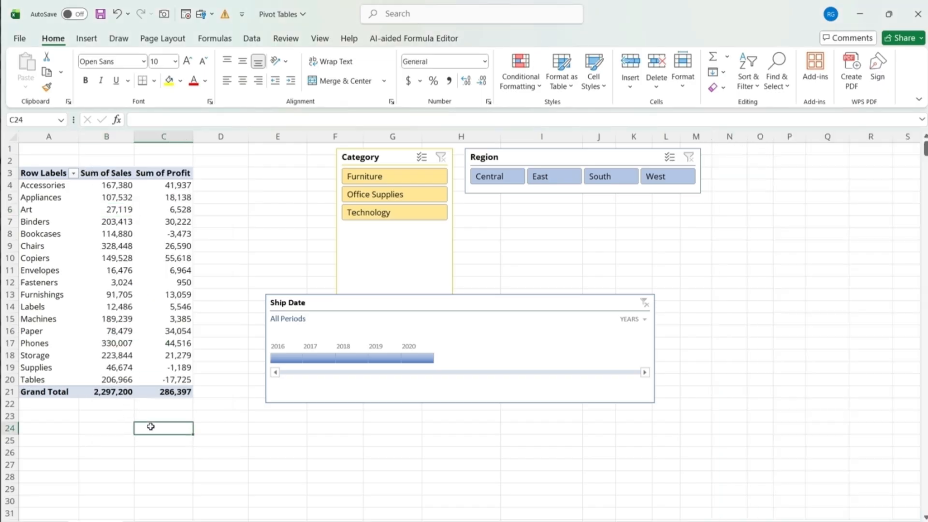